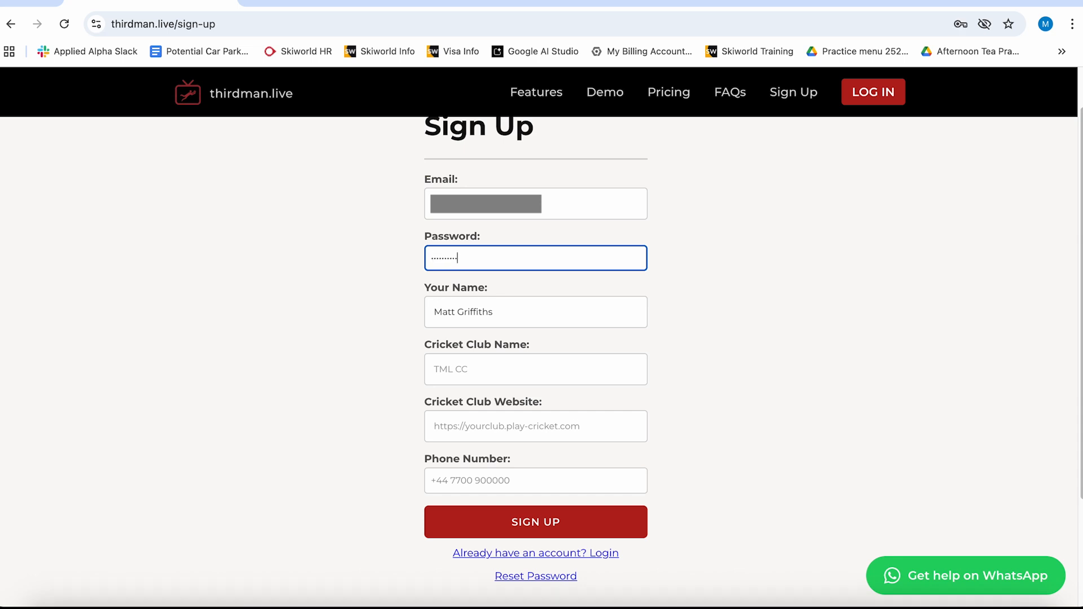
- Enter Basingstoke & North Hants CC as the cricket club name
left_click(492, 371)
type("Basingstoke & North Hants CC")
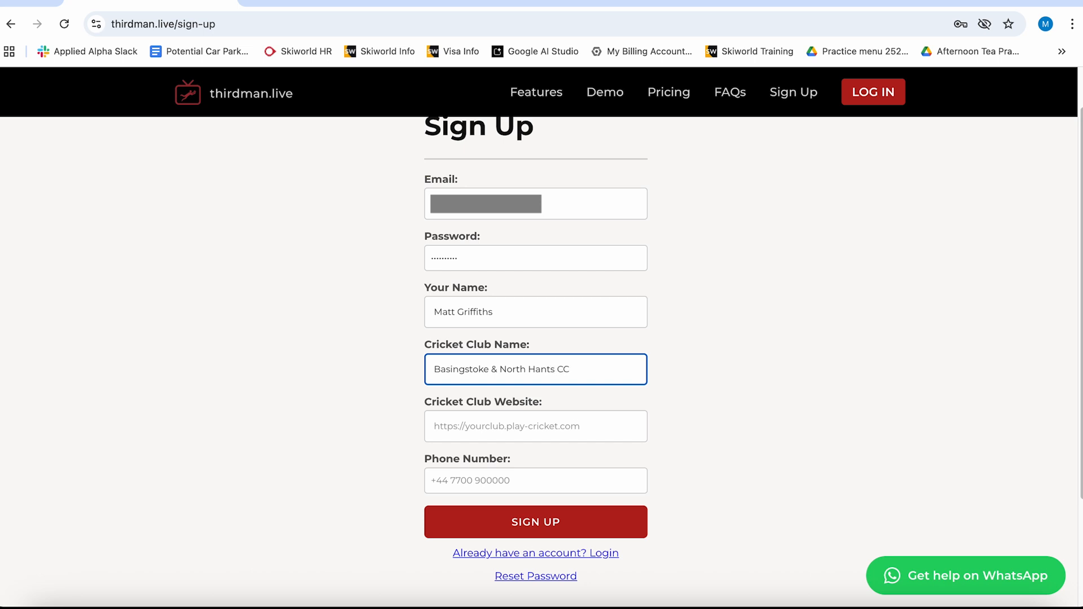
- Copy the club's bnhcc.play-cricket.com/home address from a new tab and paste it as the cricket club website
left_click(504, 426)
key("ctrl+t")
type("bas")
key("BackSpace")
key("BackSpace")
key("BackSpace")
key("BackSpace")
type("b")
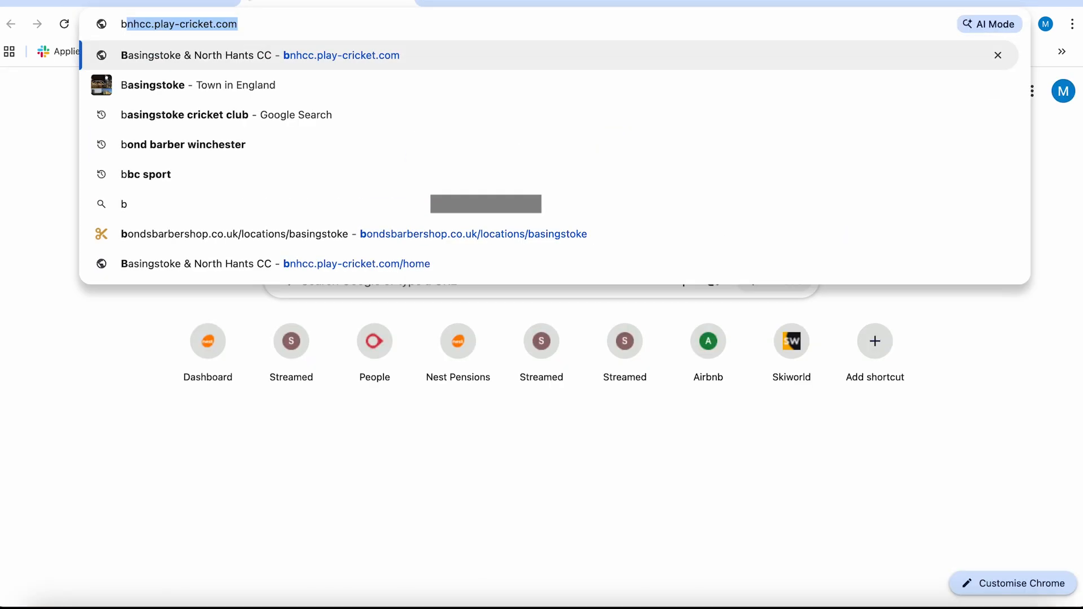
key("Return")
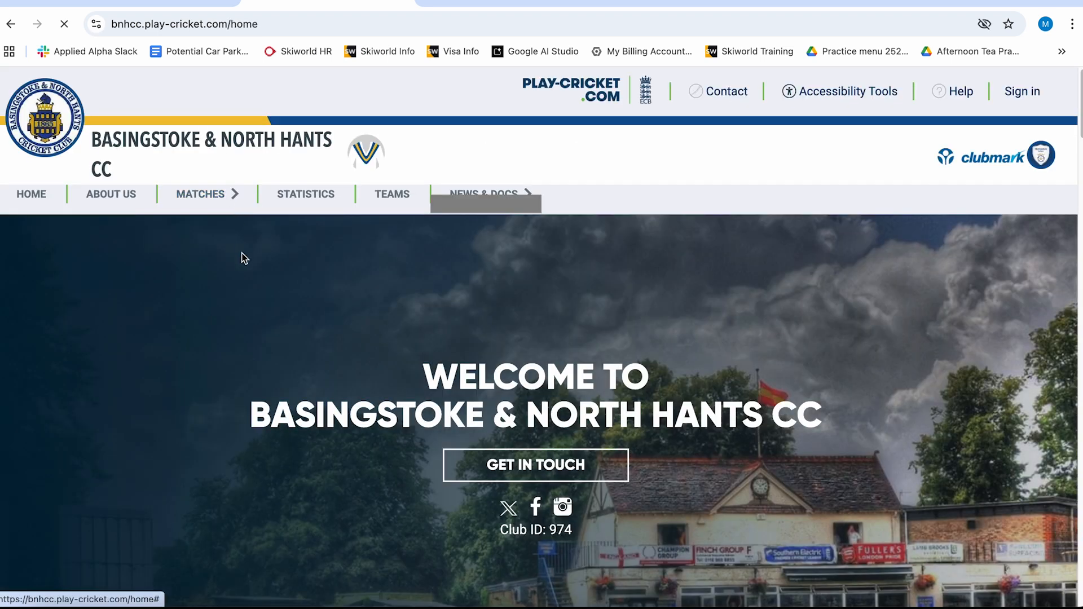
left_click(314, 24)
key("ctrl+c")
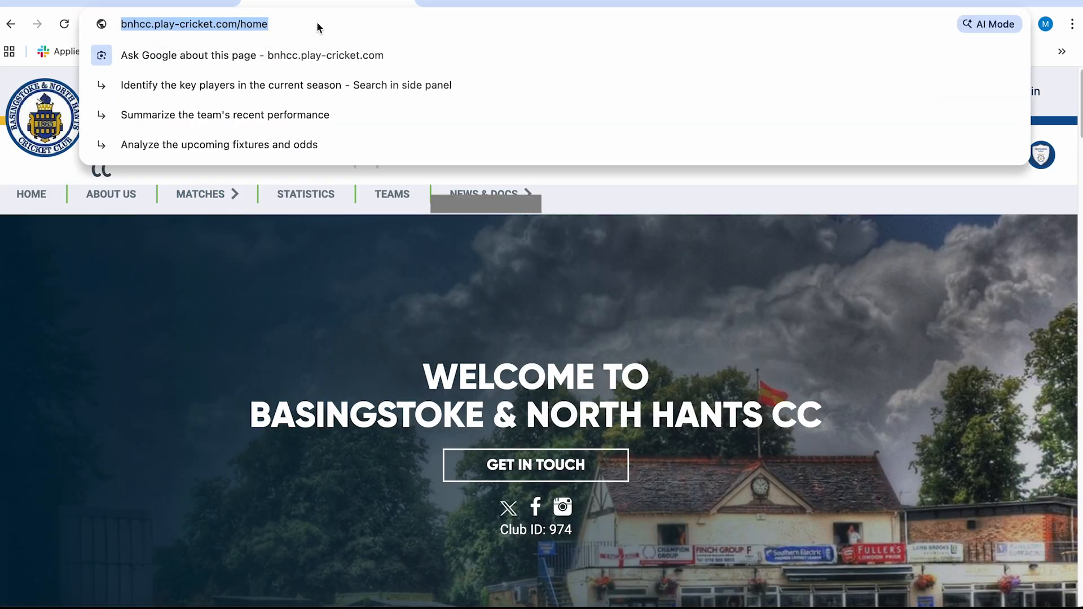
key("ctrl+w")
key("ctrl+v")
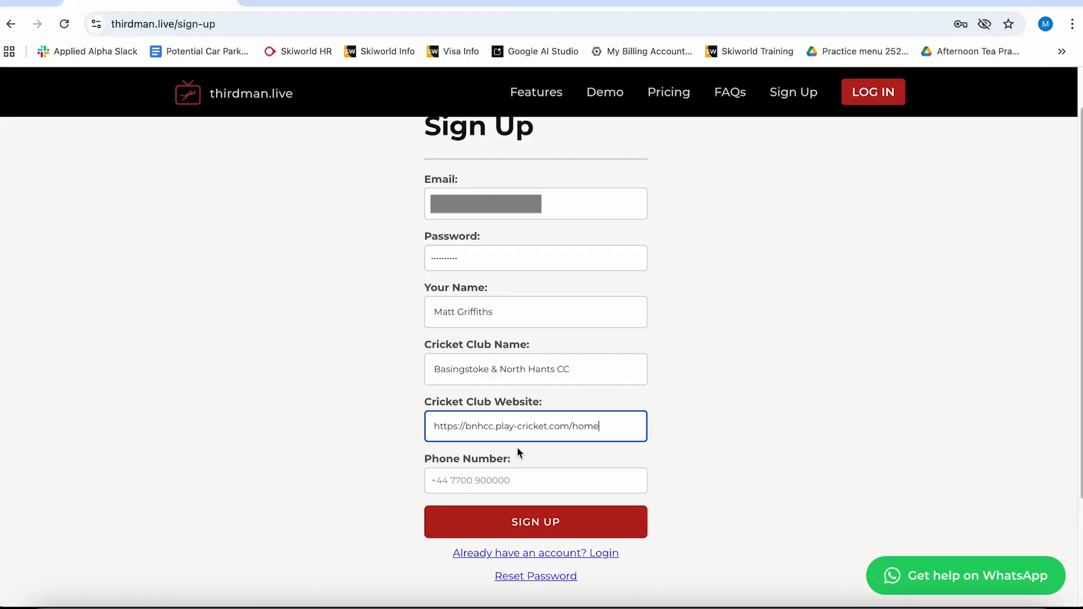
- Fill in the contact phone number and submit the sign-up form
left_click(523, 481)
type("+44")
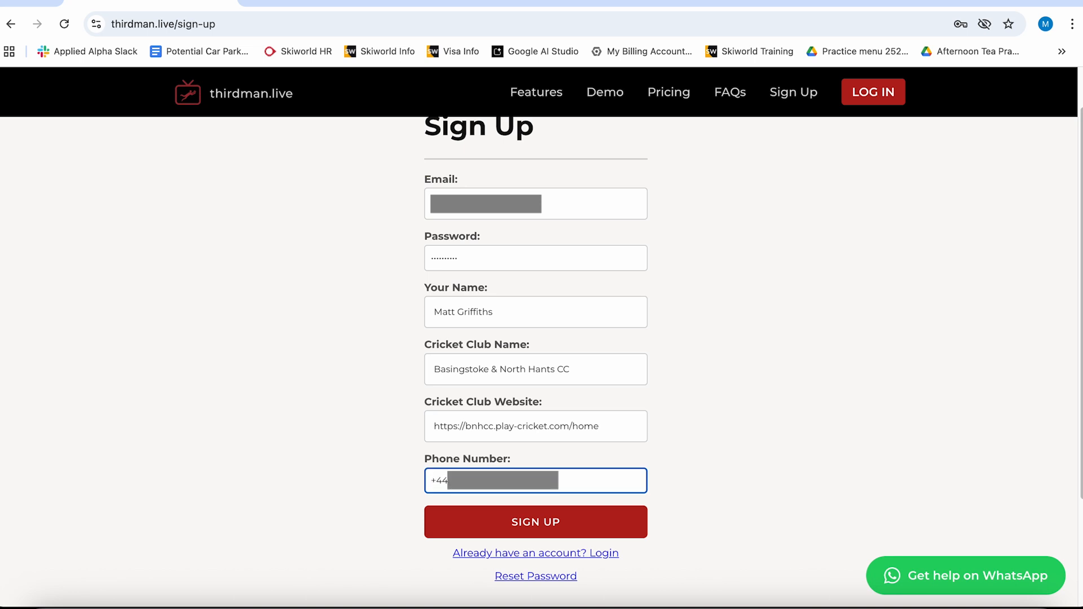
left_click(577, 529)
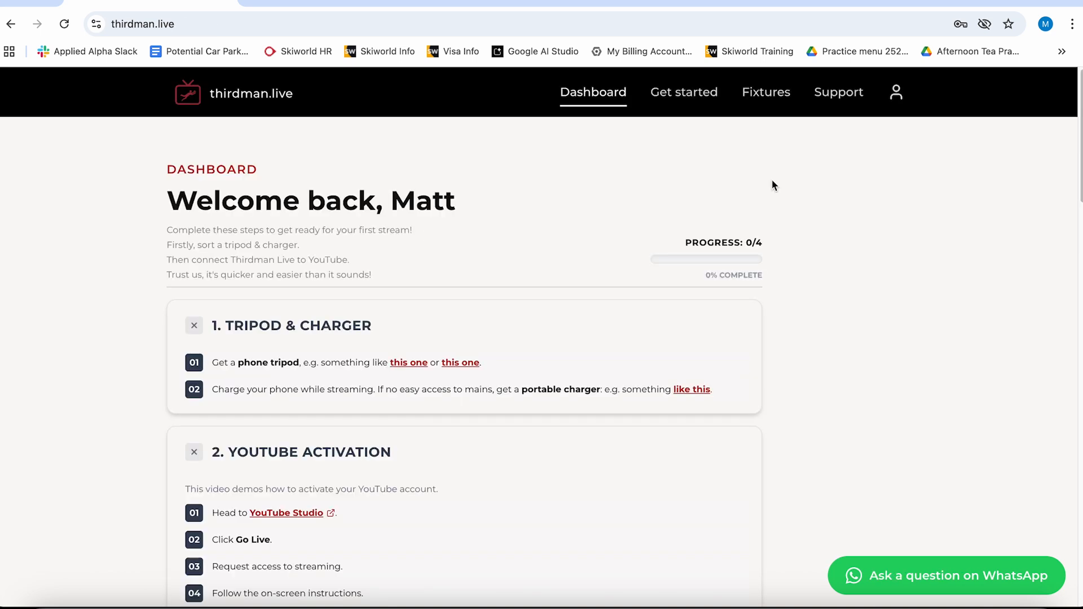
- Read through the dashboard's YouTube activation instructions, switching between the dashboard and the YouTube channel tab
scroll(463, 252, "down", 1)
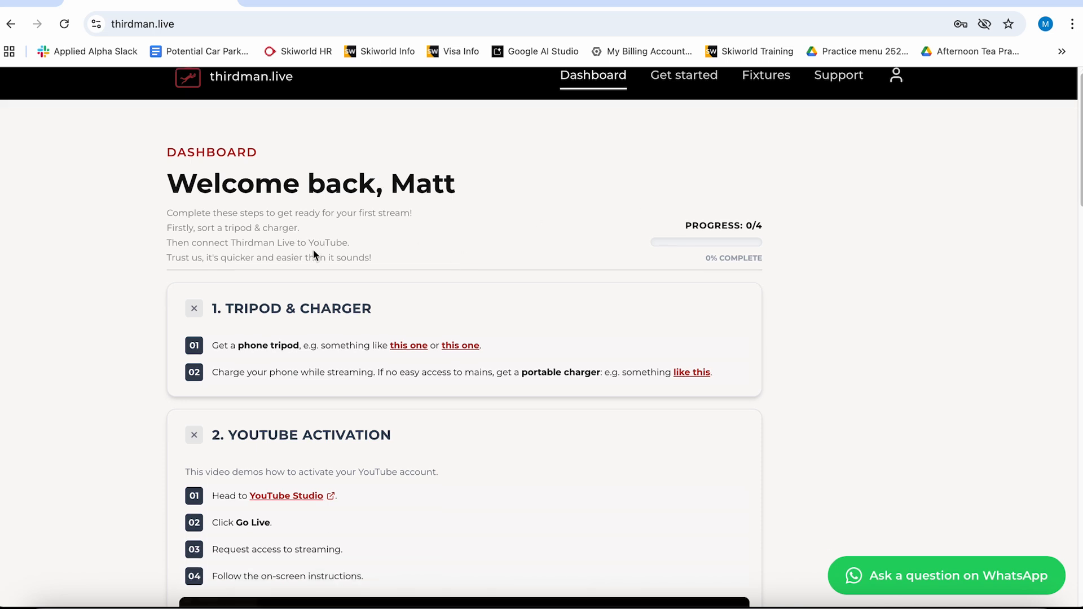
scroll(313, 252, "down", 1)
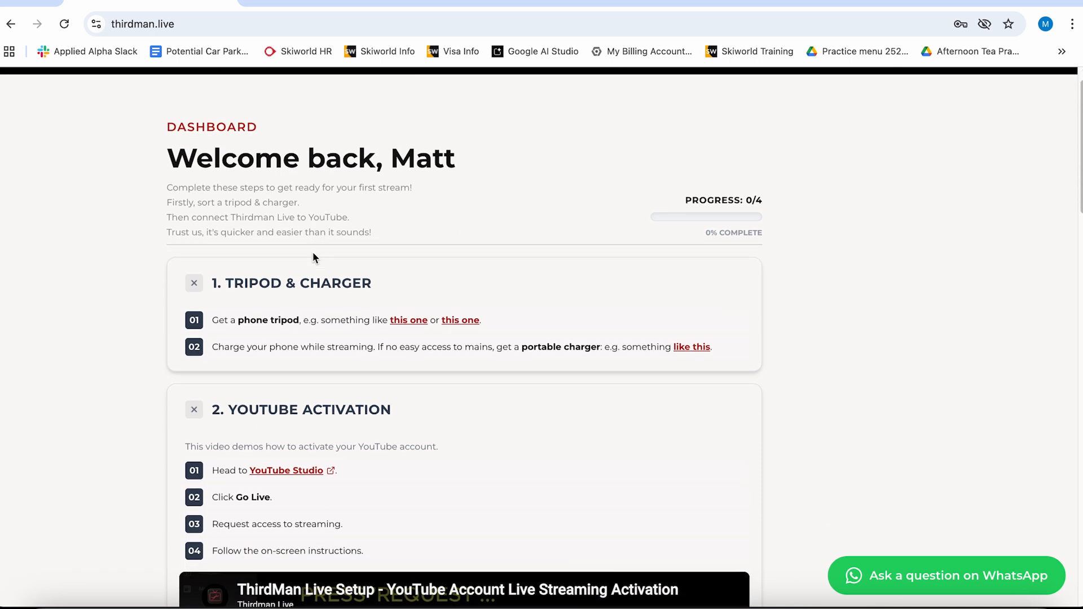
scroll(256, 233, "down", 2)
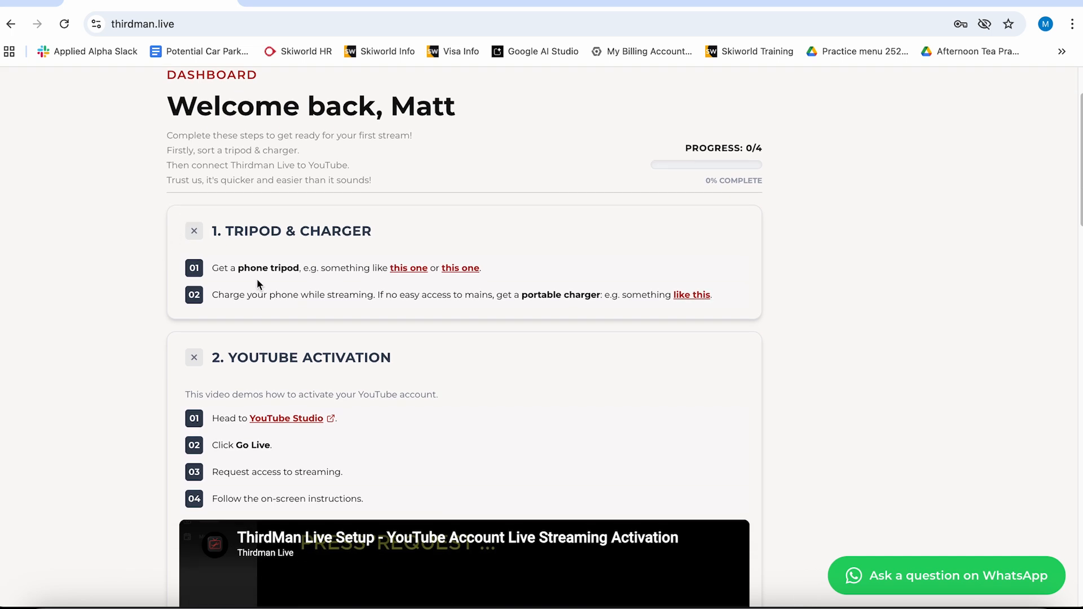
scroll(266, 313, "down", 1)
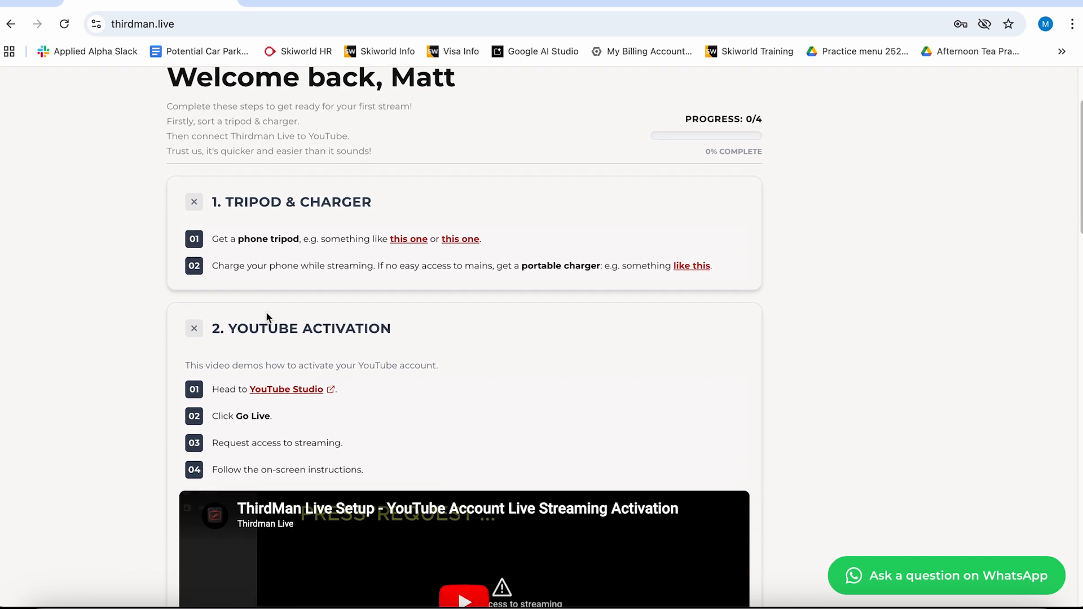
scroll(266, 313, "down", 3)
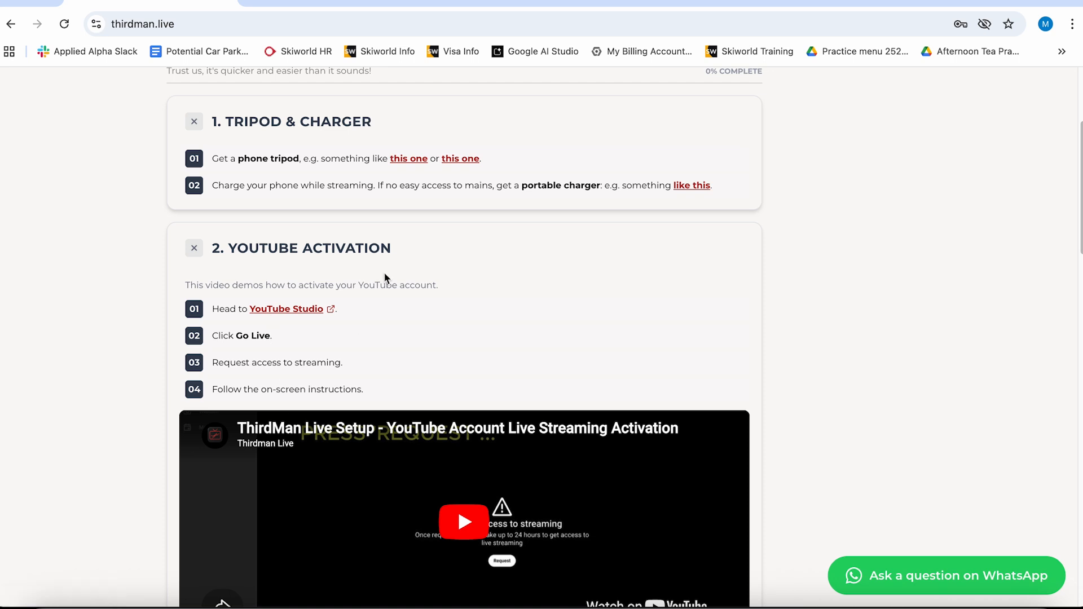
left_click(445, 4)
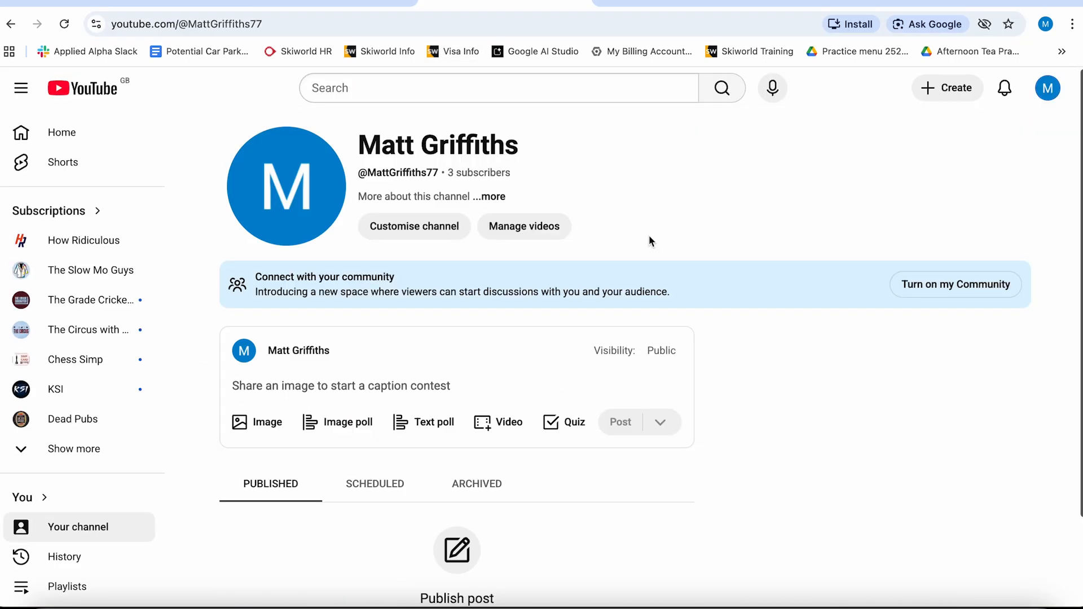
scroll(491, 220, "down", 1)
scroll(516, 217, "up", 1)
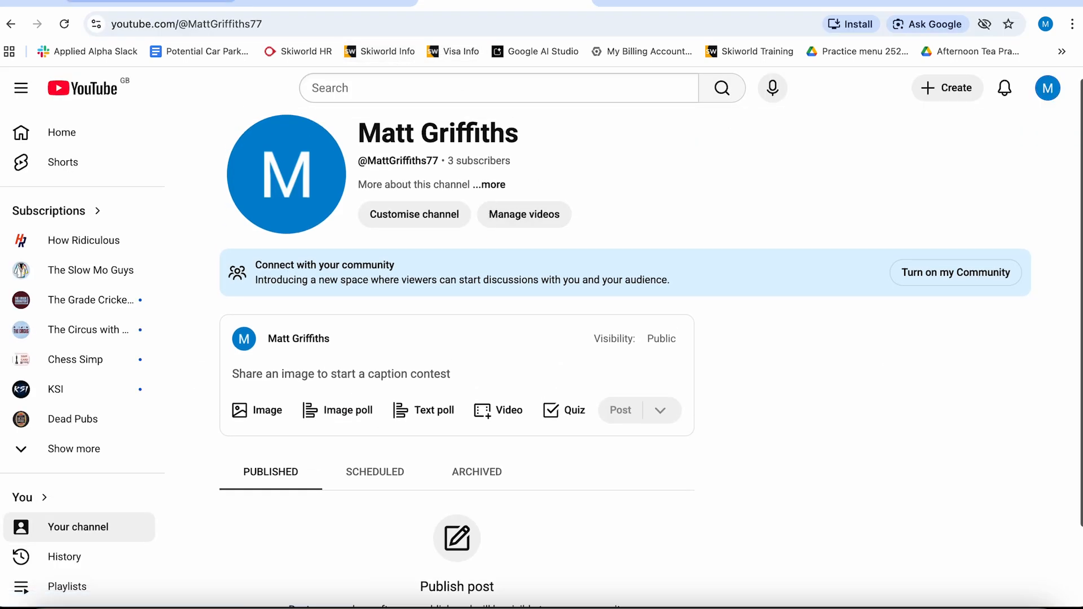
left_click(149, 3)
scroll(542, 300, "down", 1)
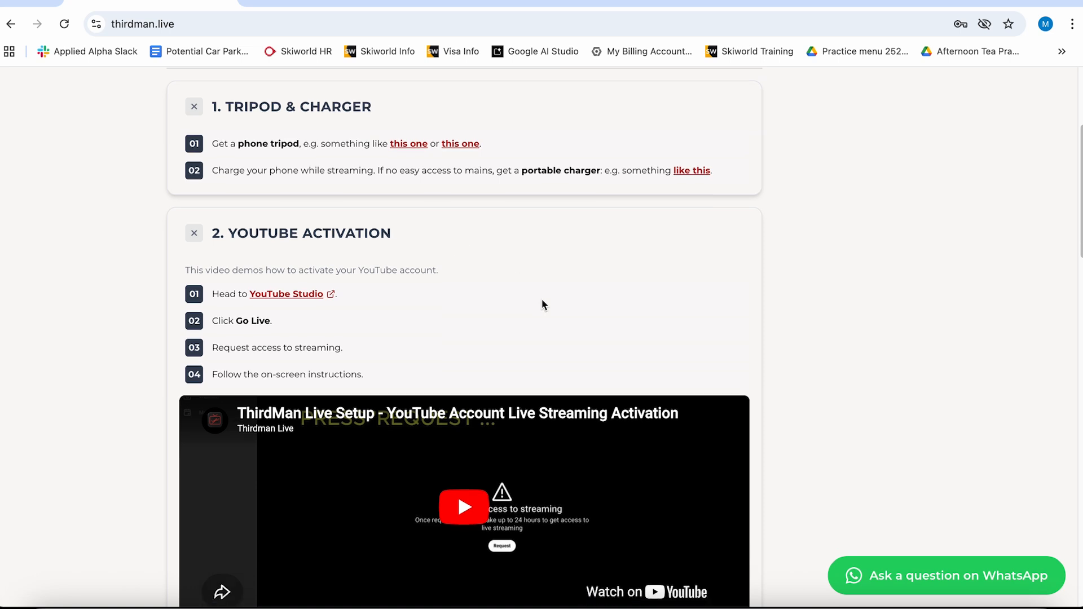
scroll(543, 305, "down", 2)
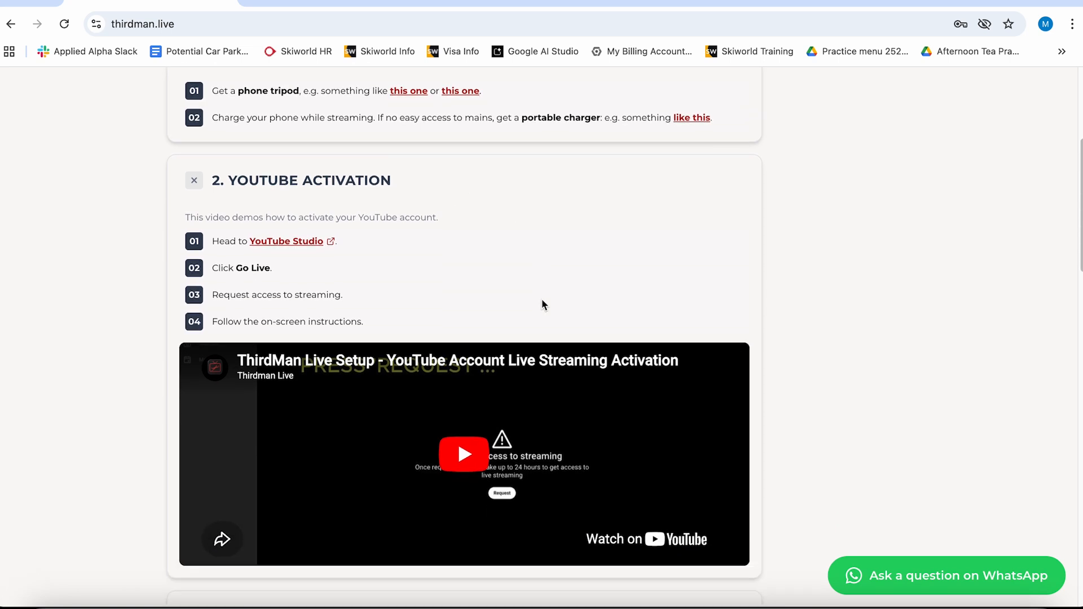
scroll(542, 305, "down", 1)
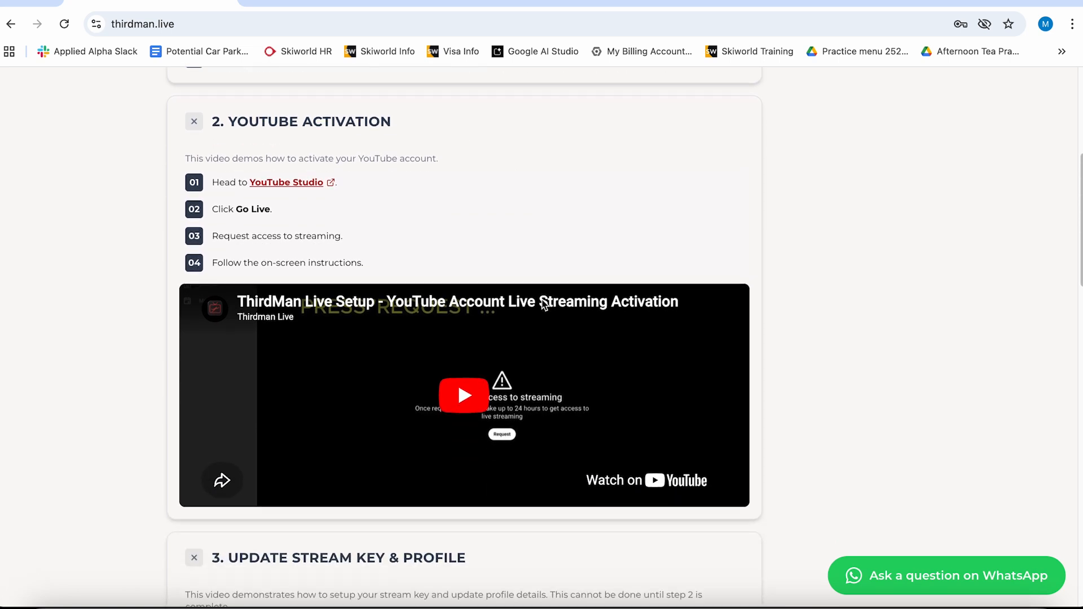
left_click(456, 6)
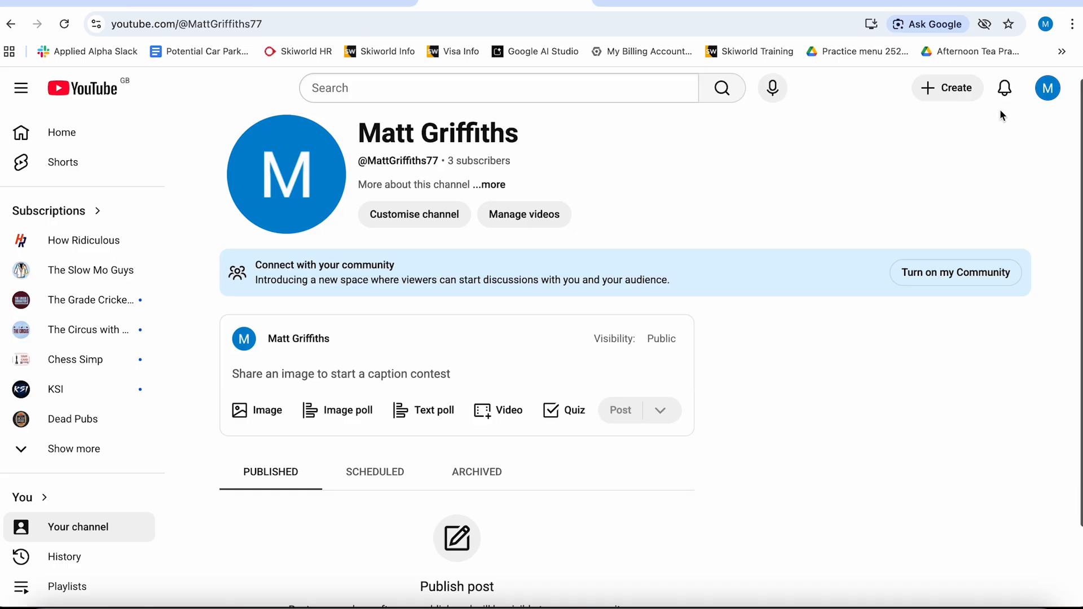
- Request live streaming access through the channel's Create menu and Go live
left_click(1047, 88)
left_click(629, 213)
scroll(742, 252, "down", 1)
left_click(948, 87)
left_click(948, 161)
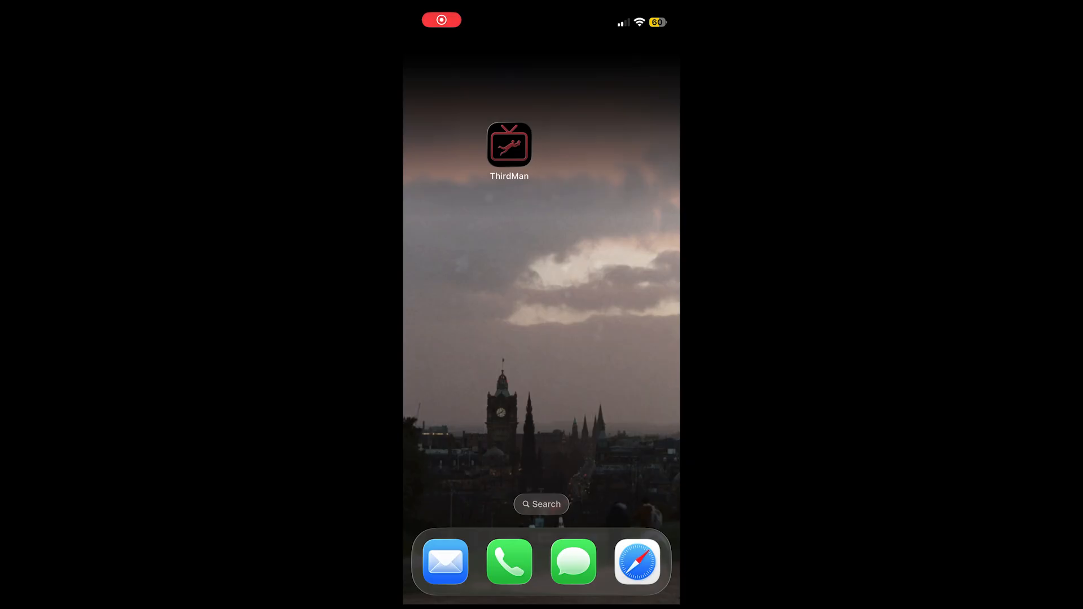
- Log in to the ThirdMan mobile app with the account email and password
left_click(509, 144)
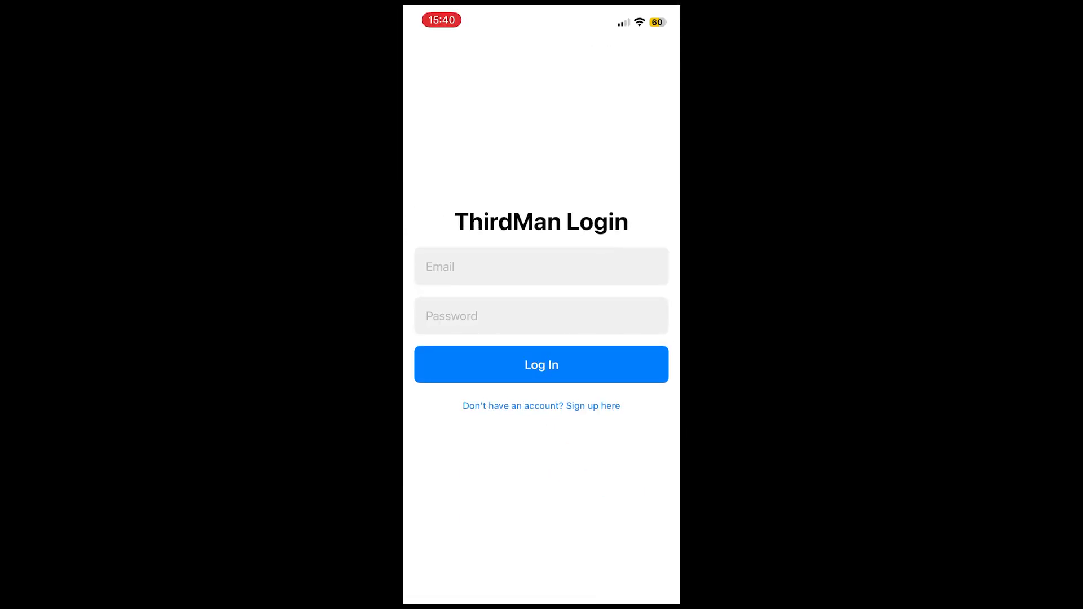
left_click(440, 267)
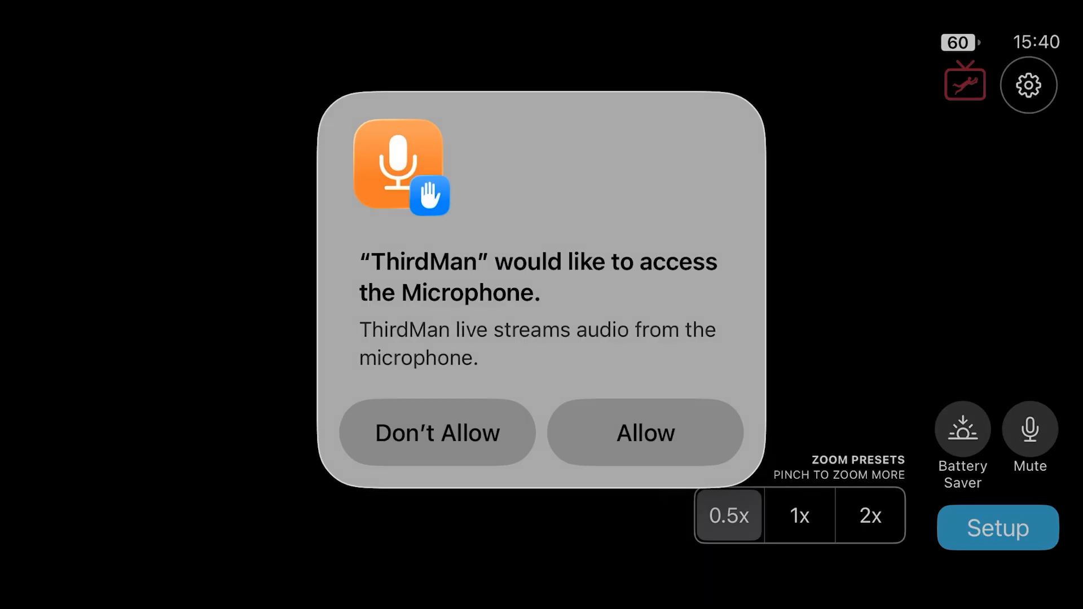
left_click(437, 433)
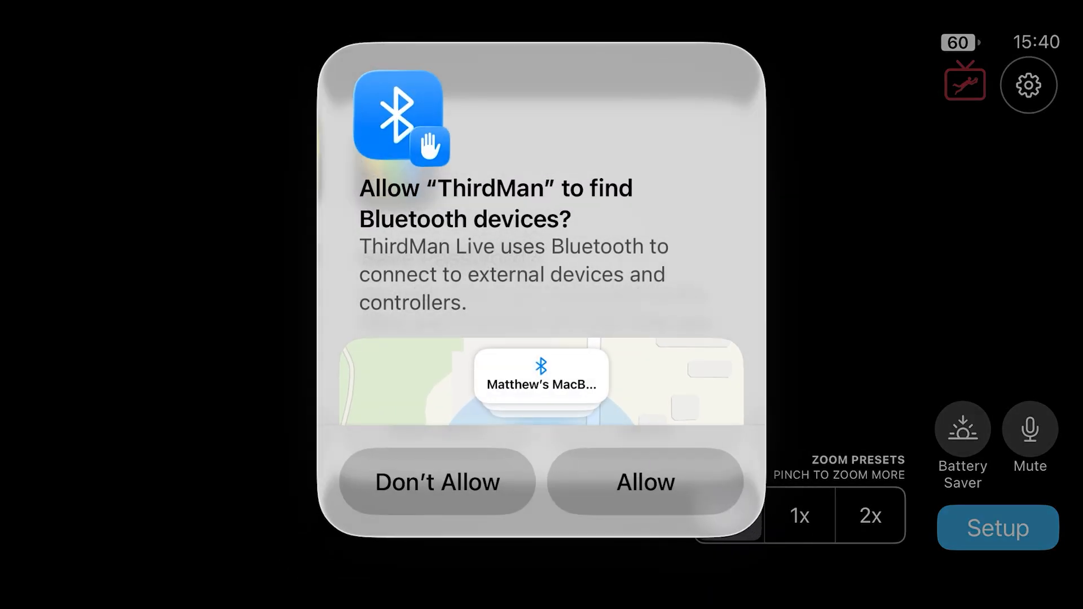
- Allow ThirdMan to find Bluetooth devices, decline saving the password, and open Setup
left_click(646, 482)
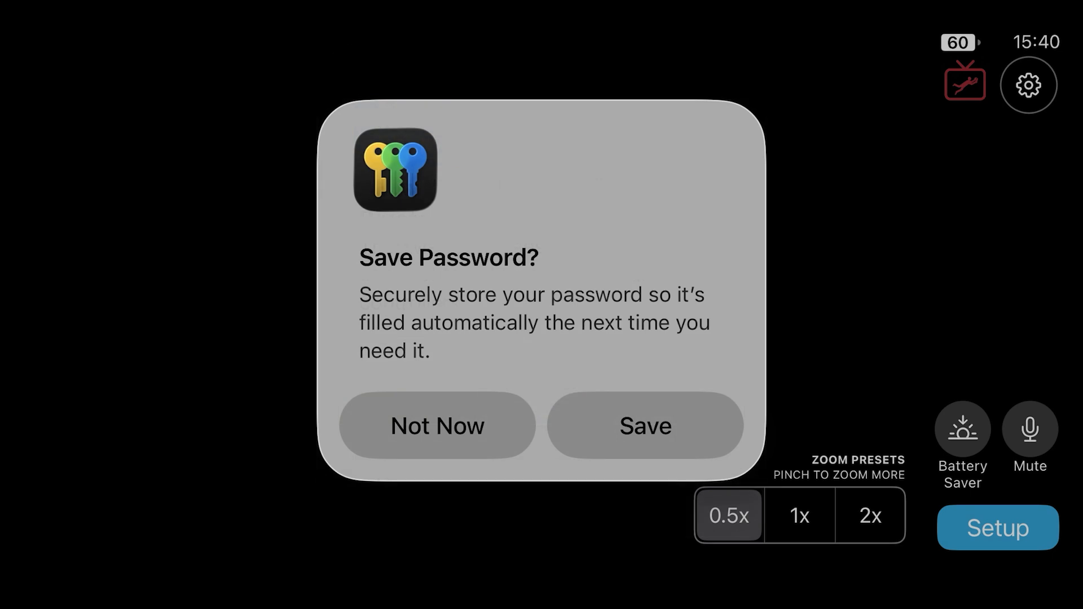
left_click(646, 433)
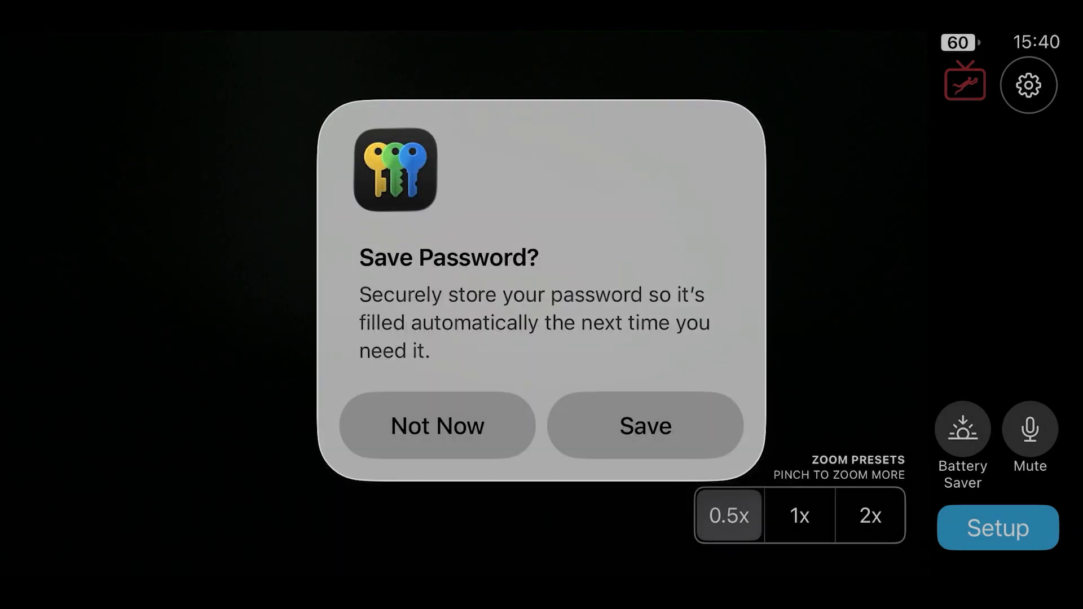
left_click(437, 426)
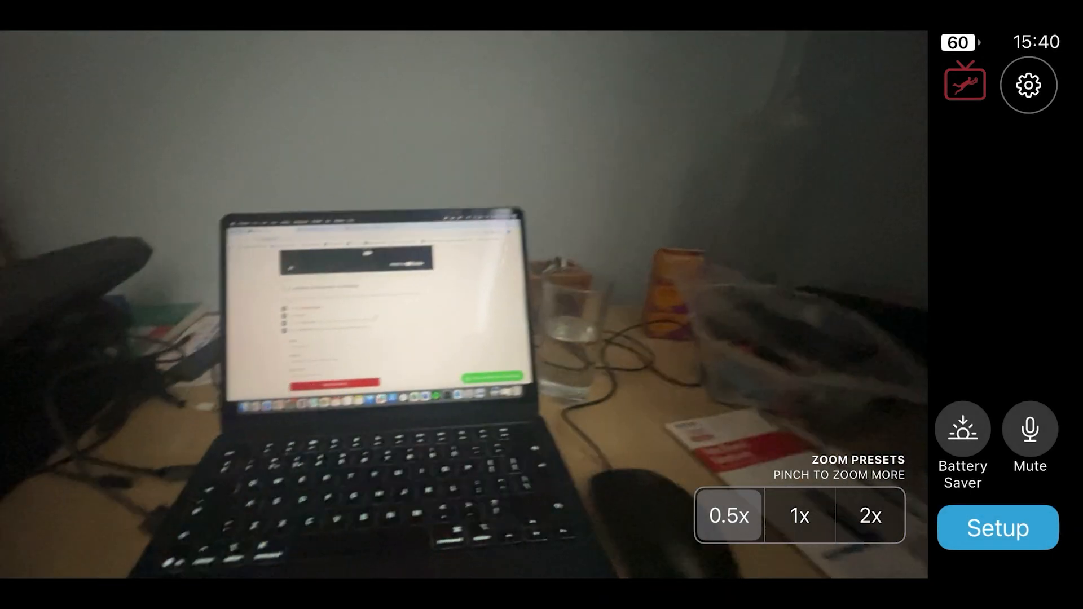
left_click(998, 529)
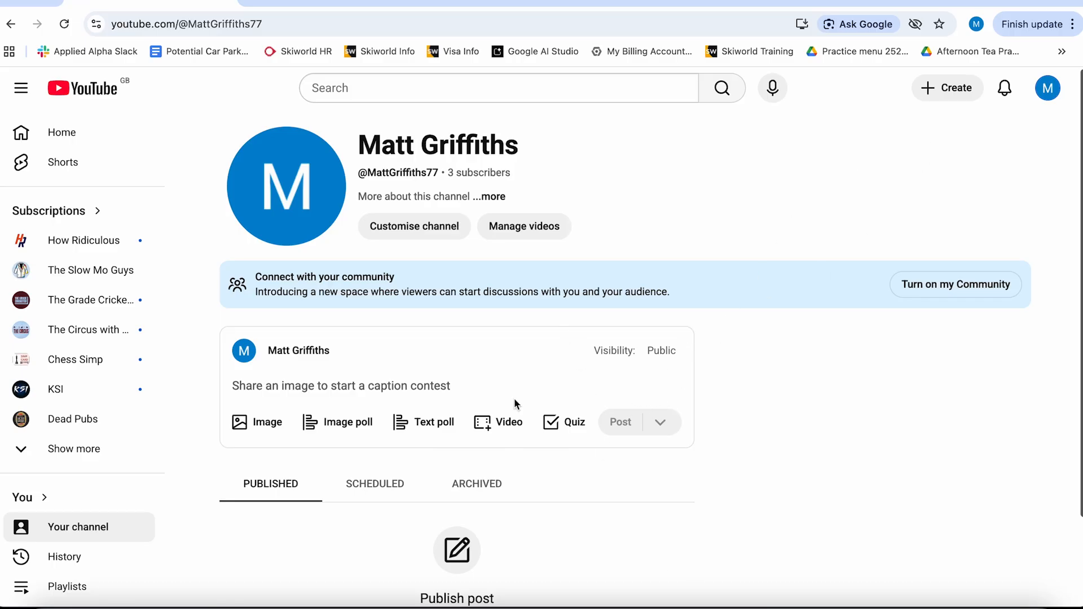
- Start a live stream now from YouTube Studio's Go live, choosing streaming software as the stream type
left_click(947, 87)
left_click(957, 158)
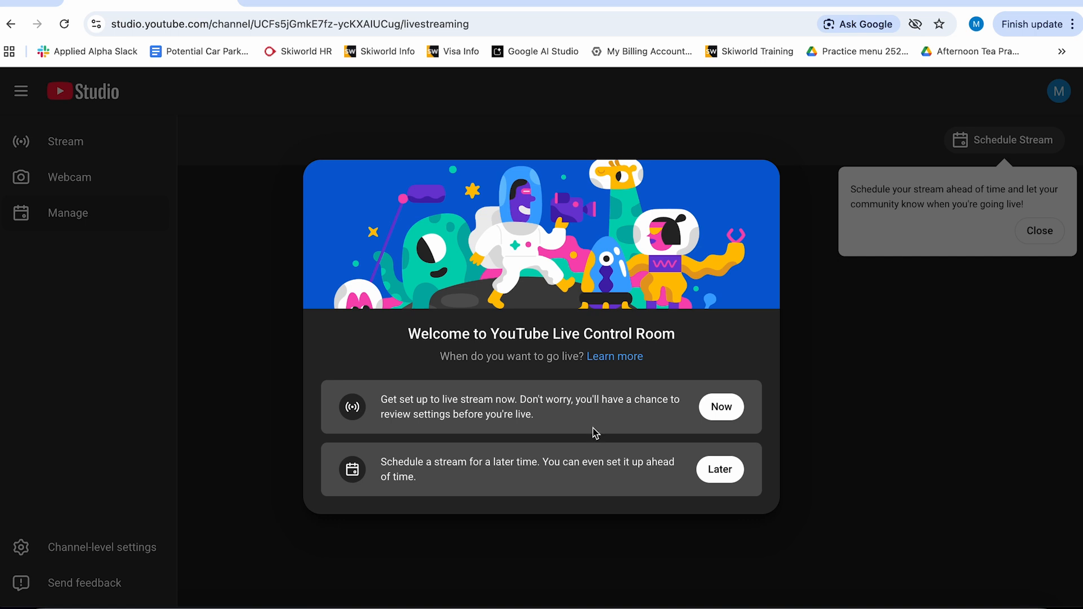
left_click(732, 415)
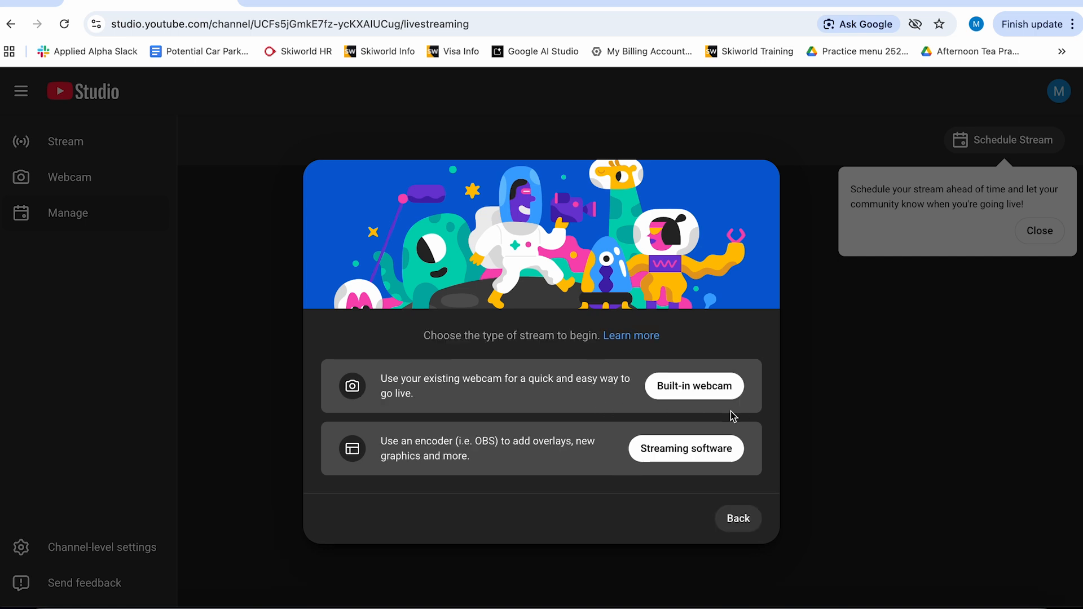
left_click(708, 455)
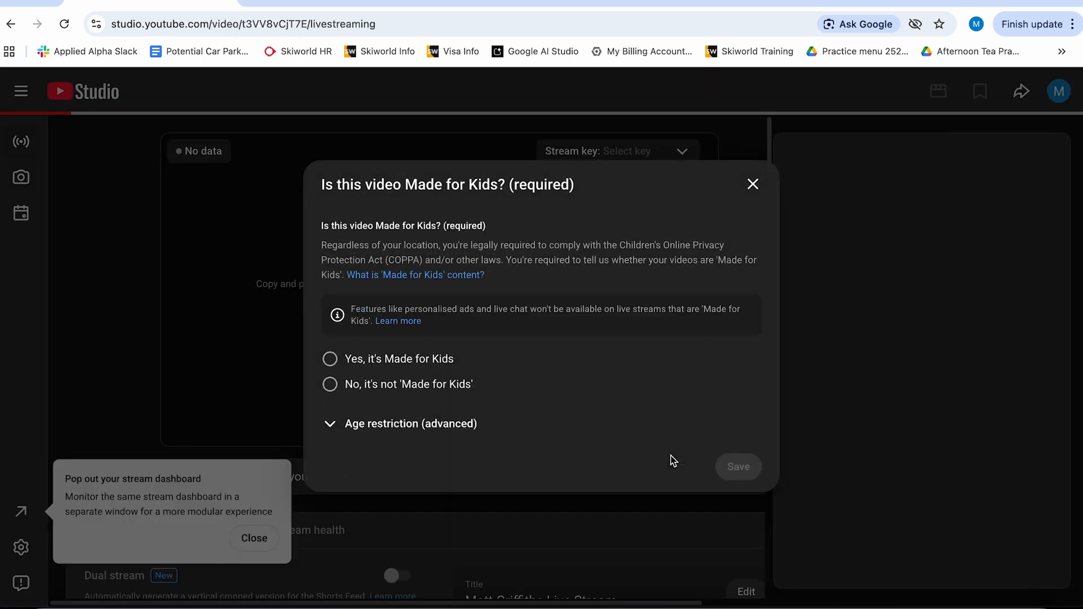
- Mark the stream as not made for kids and save the setting
left_click(331, 385)
left_click(341, 428)
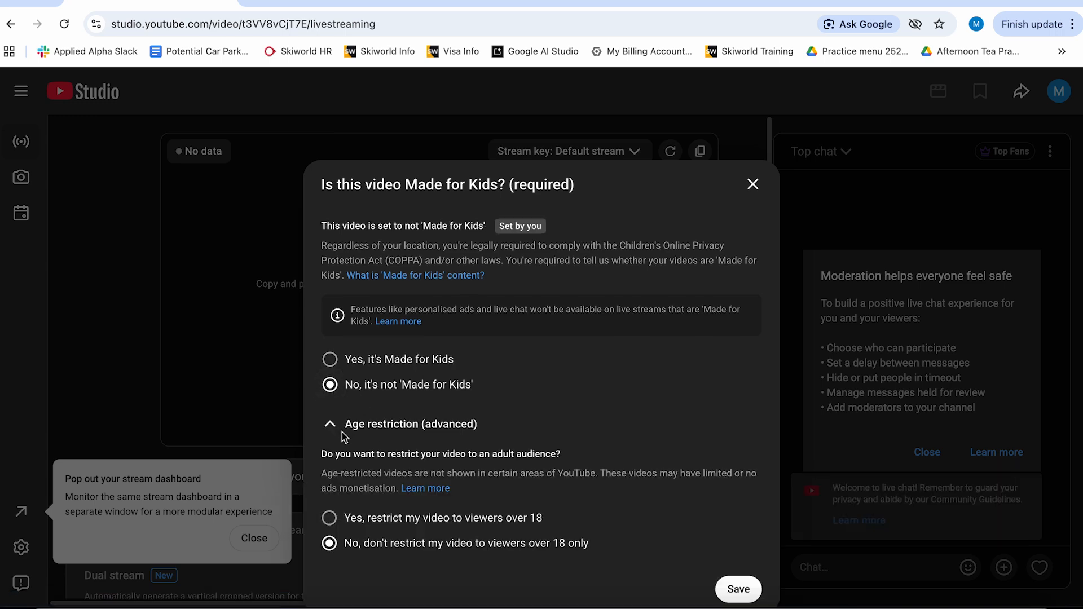
left_click(738, 590)
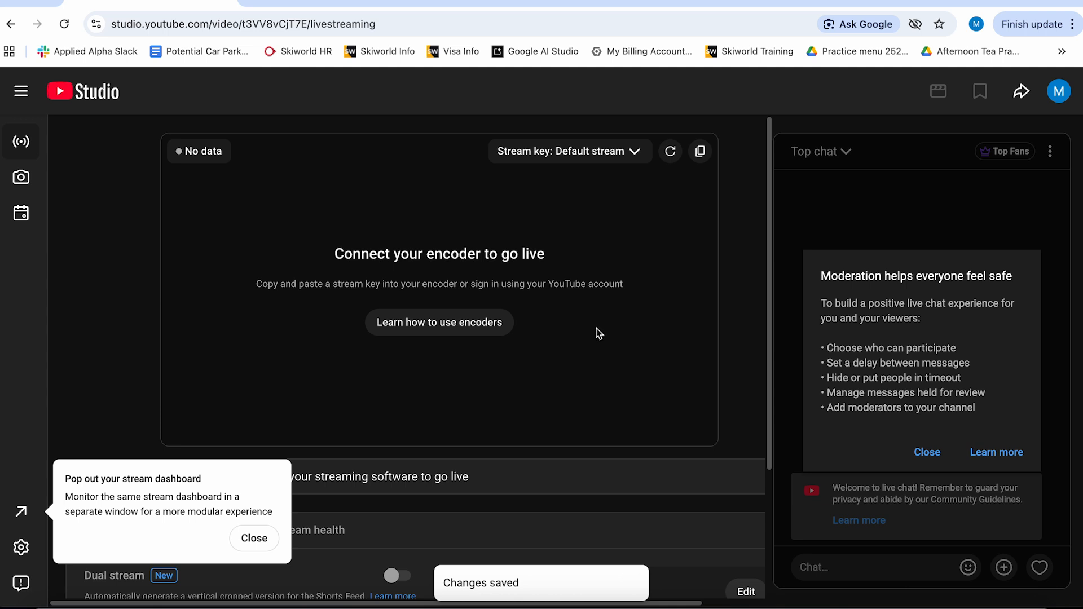
- Dismiss the stream dashboard pop-out tip and the Live Control Room welcome tip
left_click(634, 152)
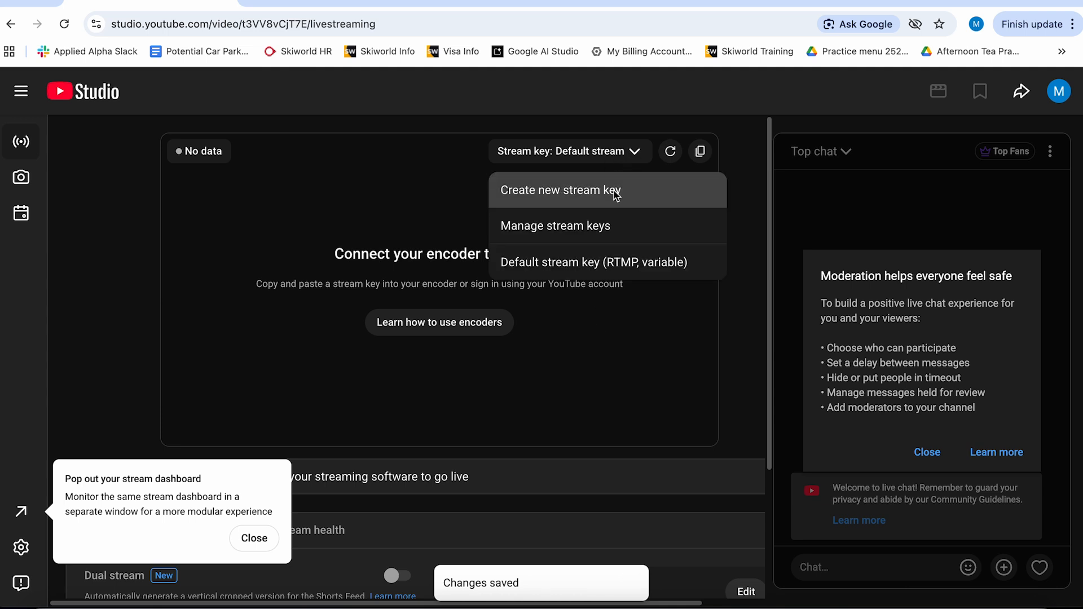
left_click(252, 538)
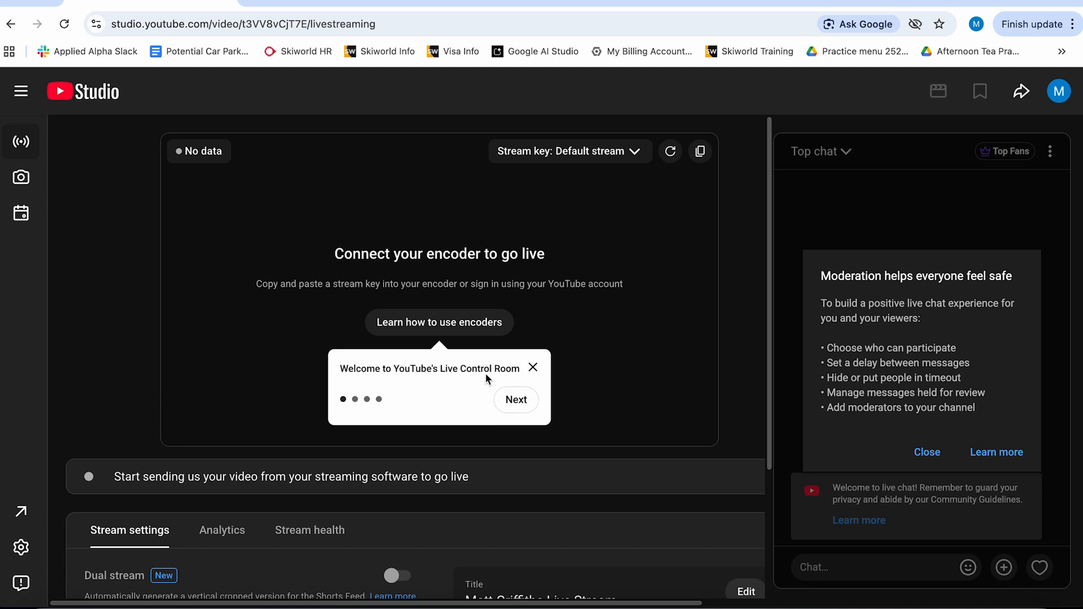
left_click(532, 367)
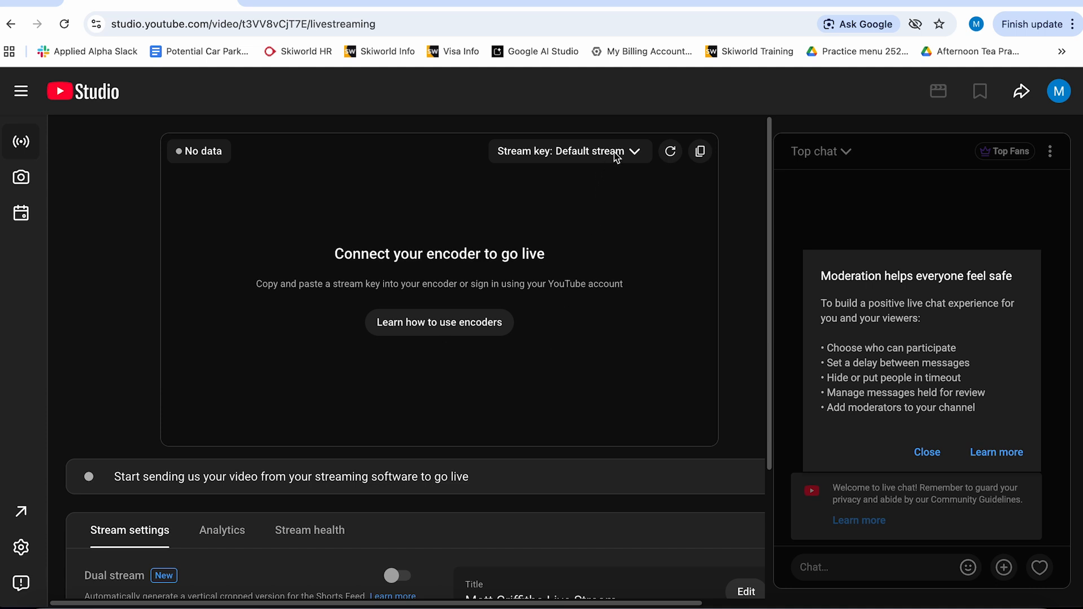
- Start creating a new stream key with manual resolution settings set to 720p (1,500–4,000 Kbps)
left_click(633, 152)
left_click(621, 198)
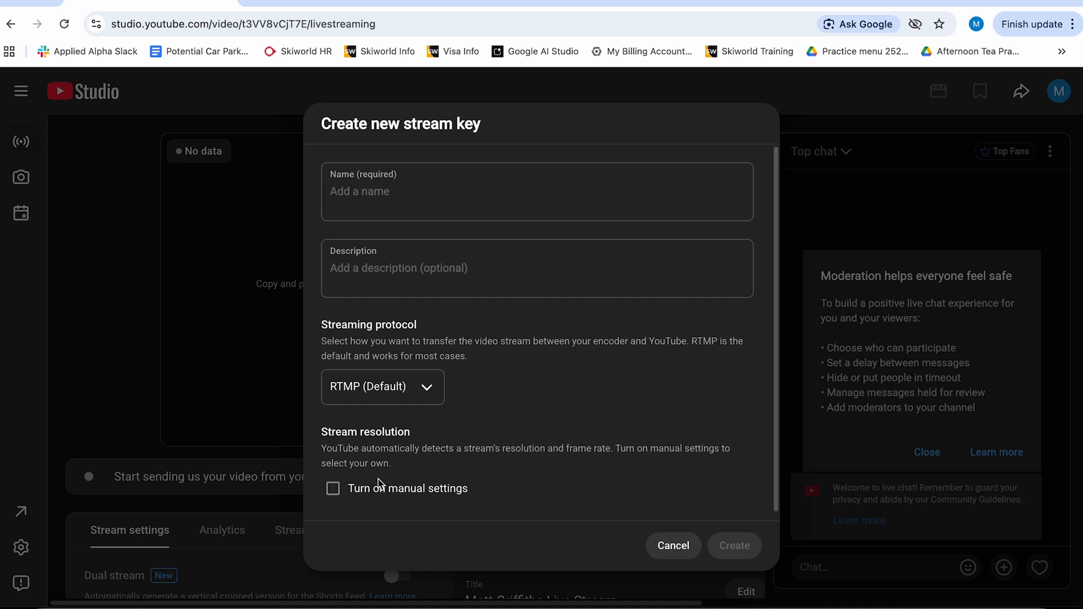
left_click(338, 488)
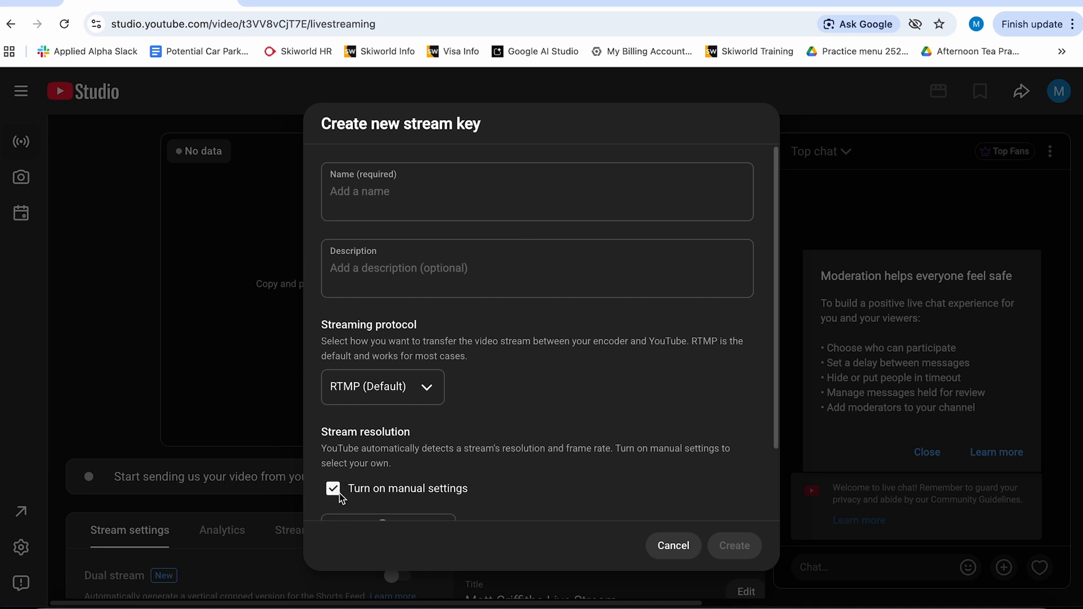
scroll(464, 462, "down", 2)
left_click(410, 455)
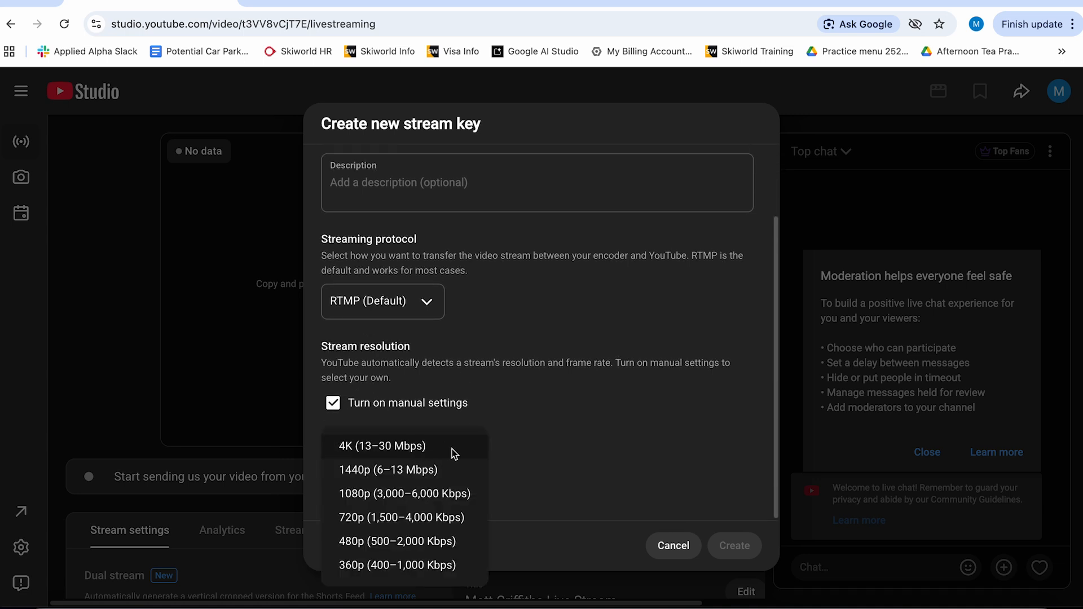
left_click(414, 520)
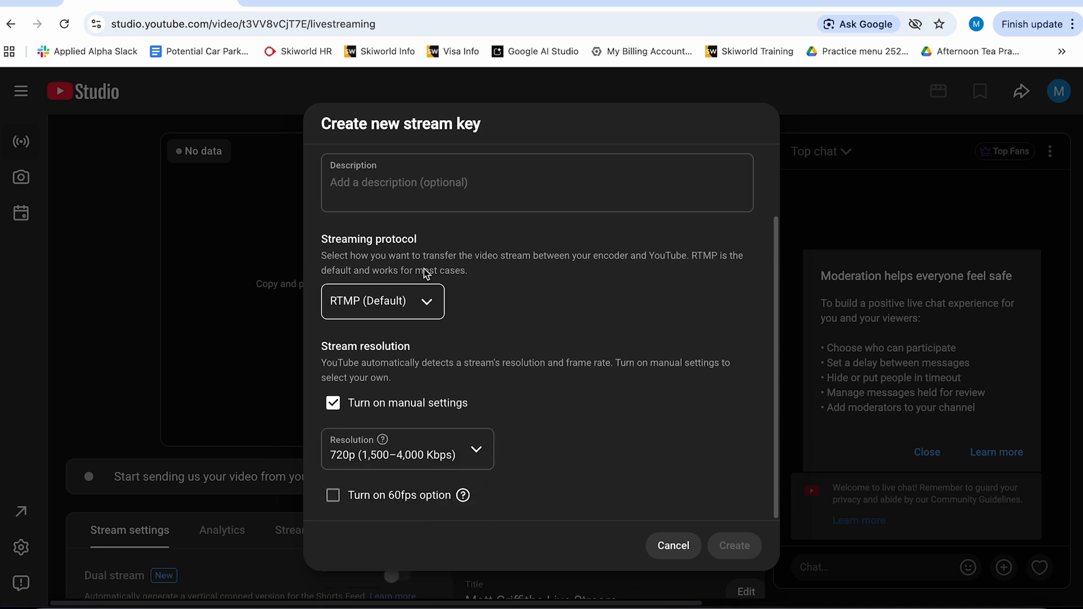
- Name the new stream key BNHCC Stream Key and create it
scroll(408, 225, "up", 2)
left_click(390, 204)
type("BNHCC Stream Key")
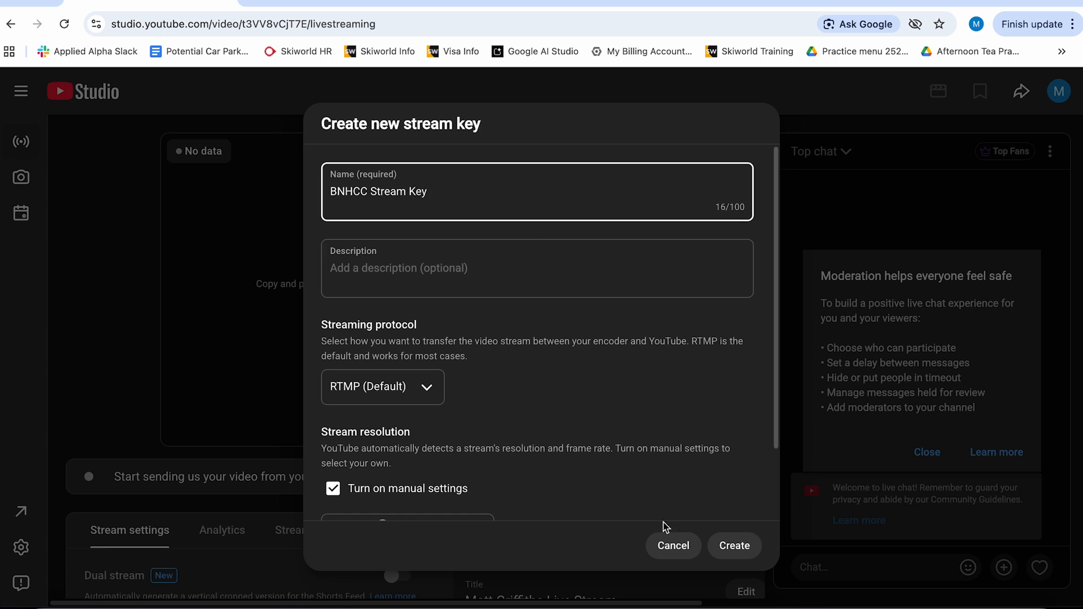
left_click(734, 545)
- Scroll through the stream settings below the encoder preview to review them
scroll(162, 462, "down", 1)
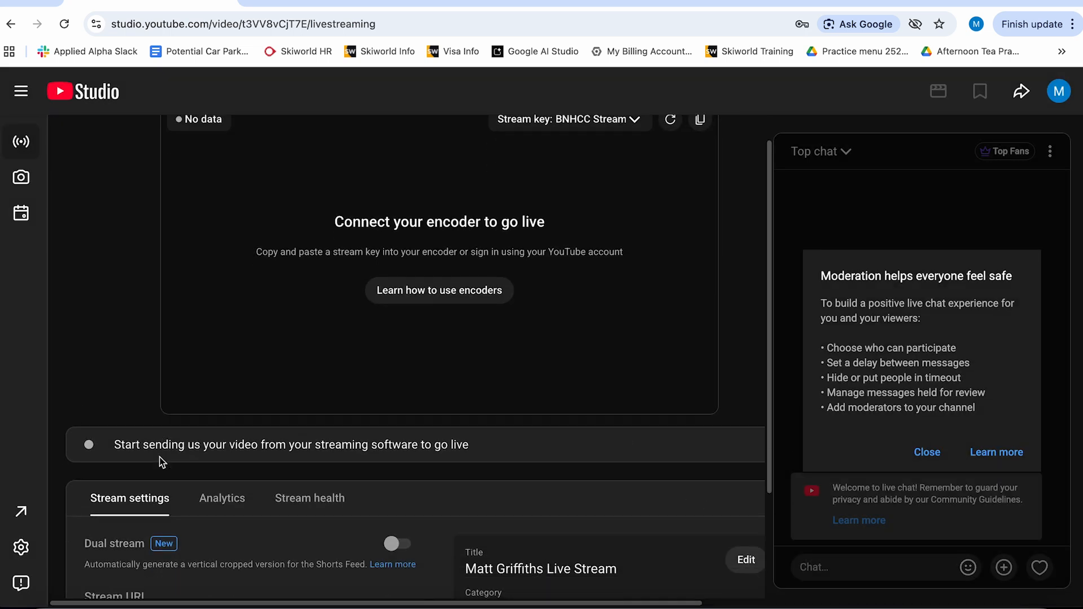
scroll(223, 488, "down", 5)
scroll(224, 487, "down", 2)
scroll(229, 495, "up", 2)
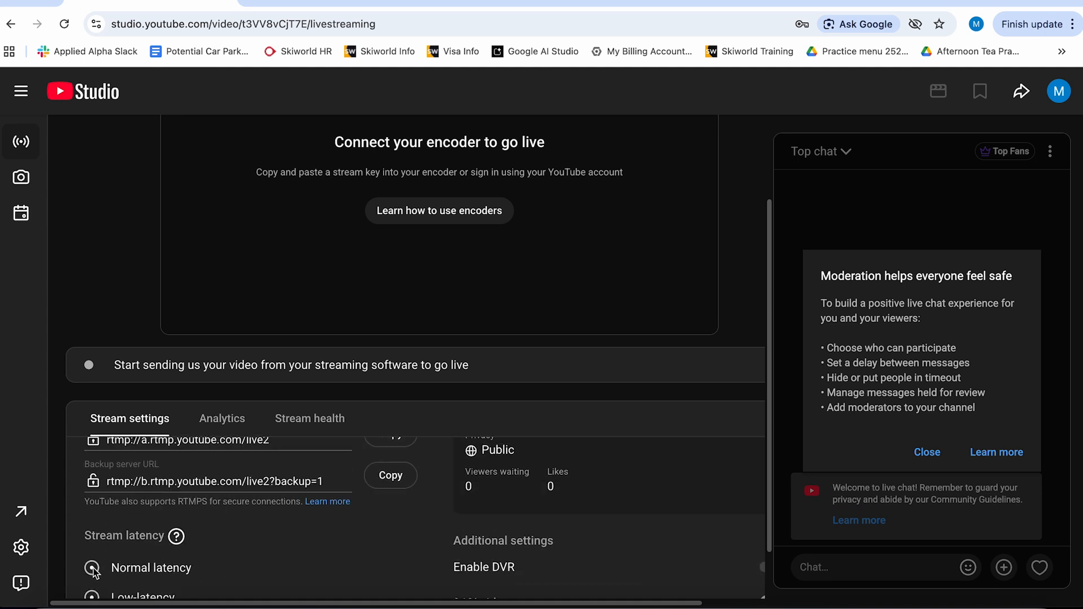
scroll(354, 508, "down", 2)
scroll(353, 509, "up", 2)
scroll(352, 509, "up", 3)
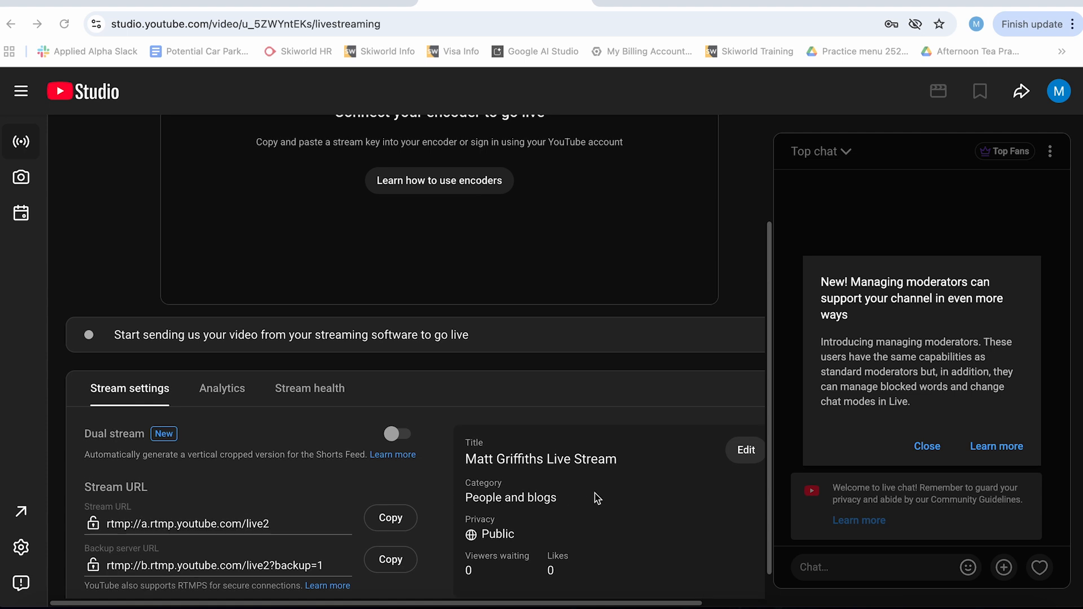
scroll(598, 491, "up", 1)
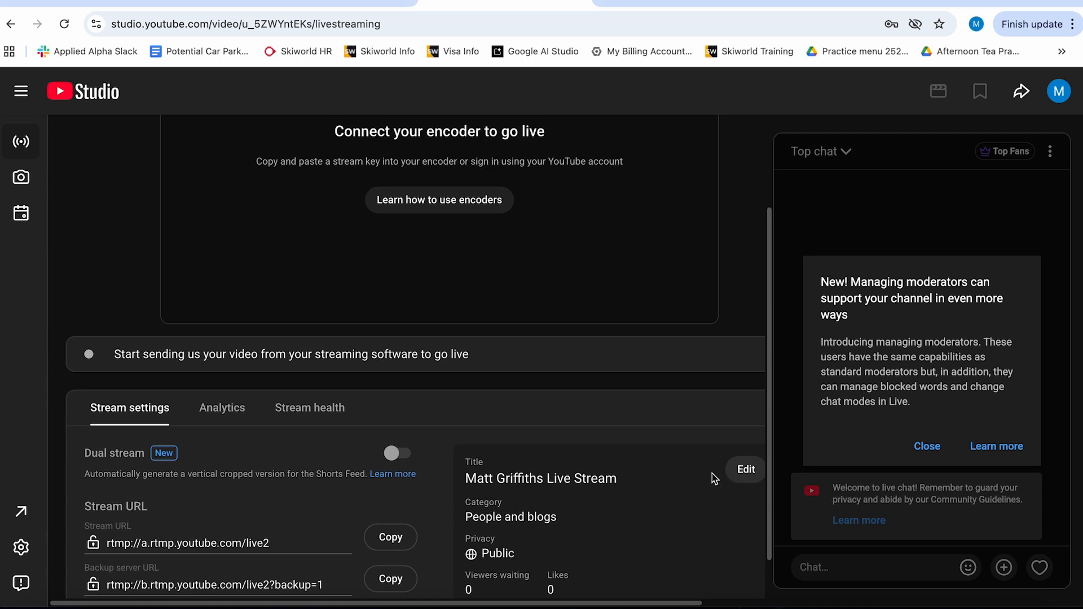
- Open the stream's details for editing and set the title to BNHCC Test Live Stream
left_click(743, 470)
left_click_drag(556, 199, 392, 196)
type("BNHCC Test Live Stream")
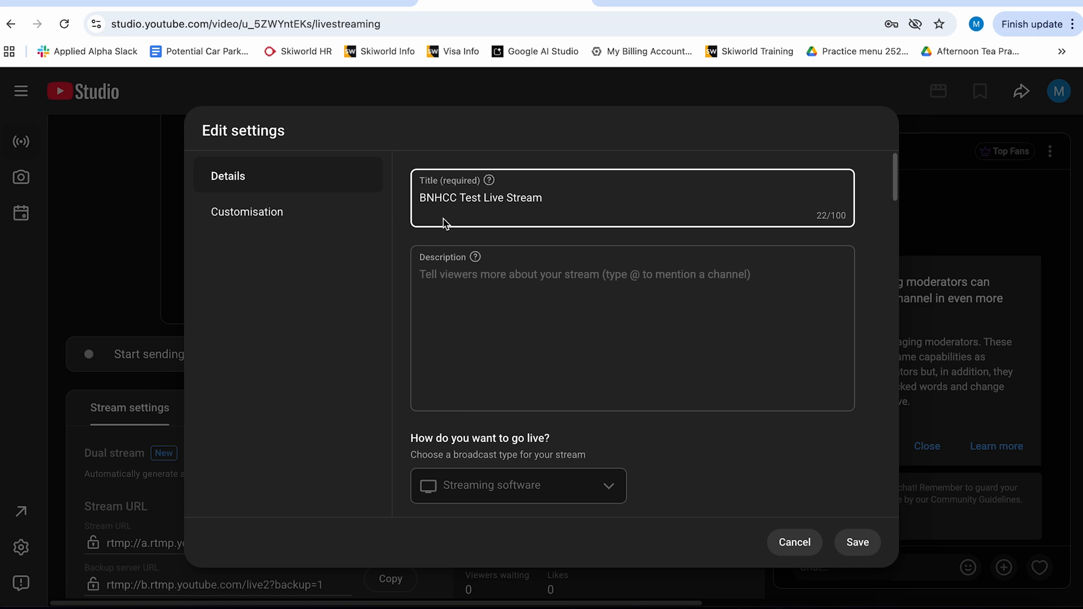
left_click(528, 319)
- Review the remaining stream details, audience and comment options, and save the edited settings
scroll(764, 489, "down", 1)
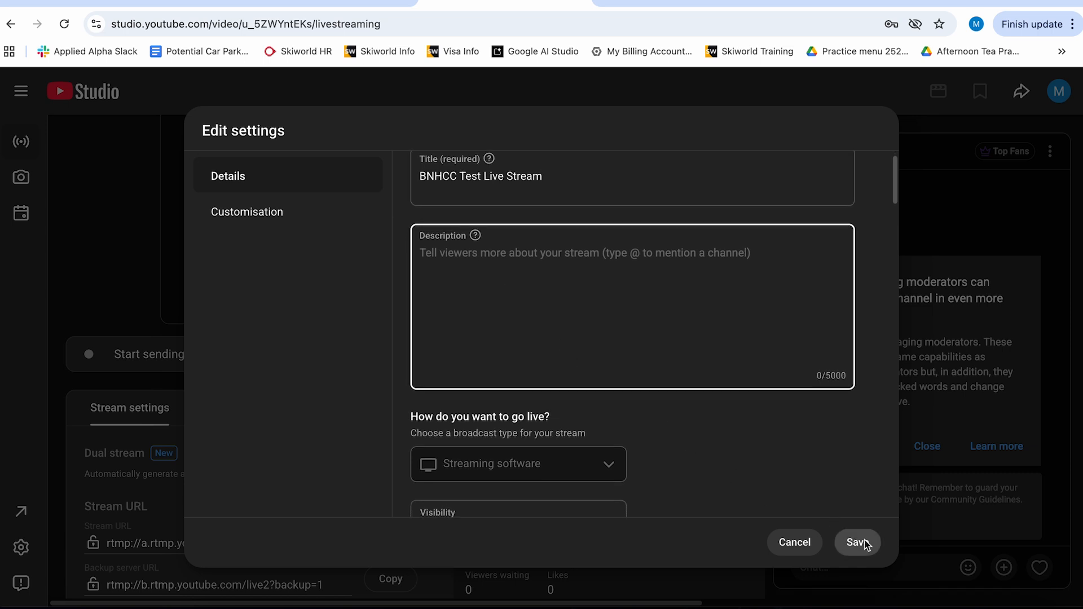
scroll(643, 387, "down", 3)
scroll(648, 395, "down", 2)
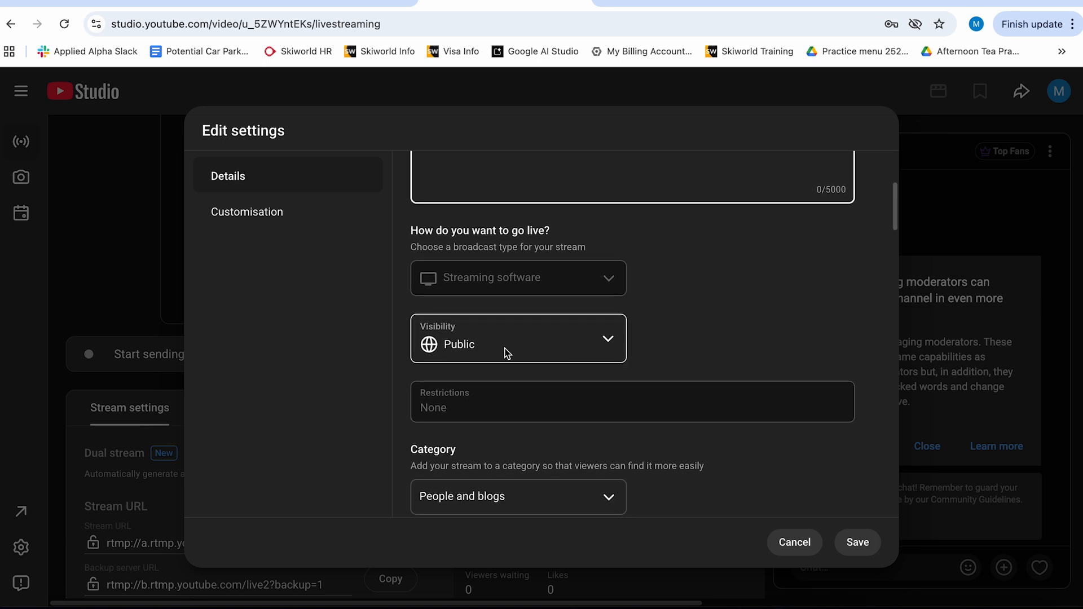
scroll(535, 363, "down", 1)
scroll(567, 373, "down", 5)
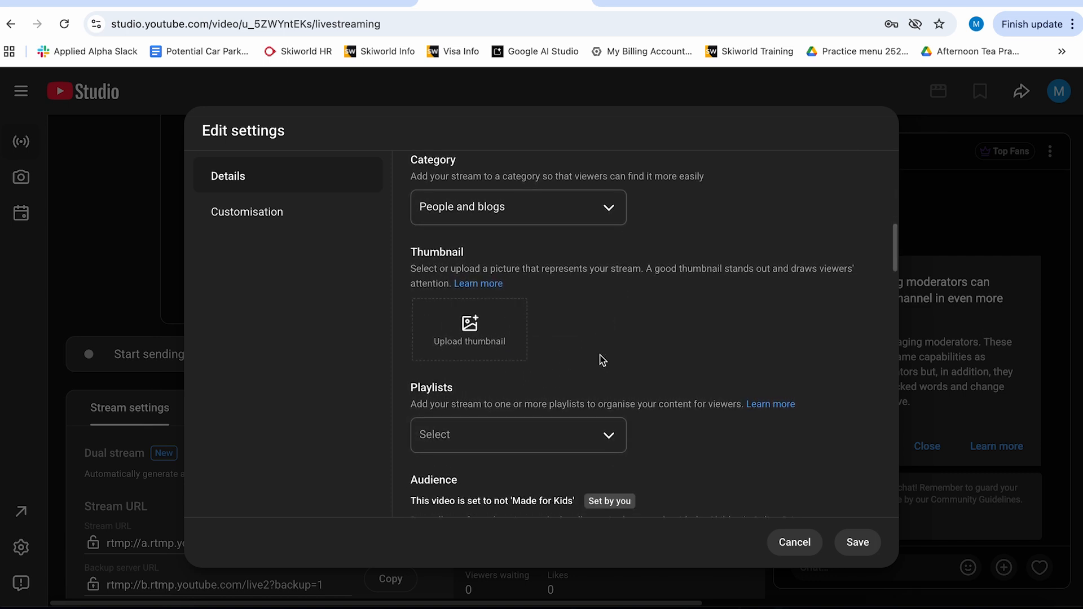
scroll(604, 361, "down", 3)
scroll(604, 378, "down", 4)
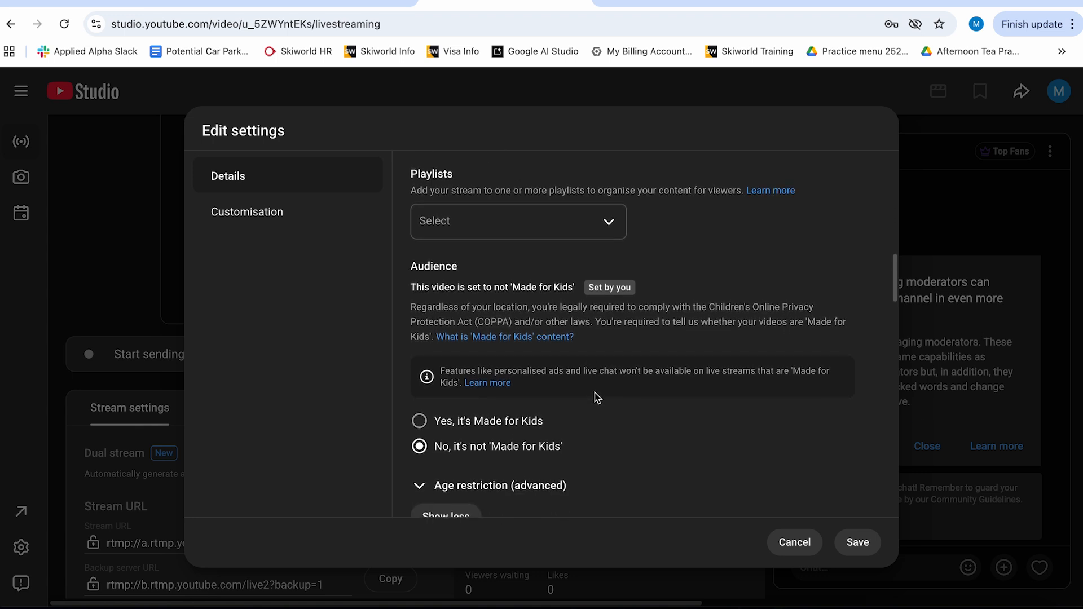
scroll(600, 398, "down", 3)
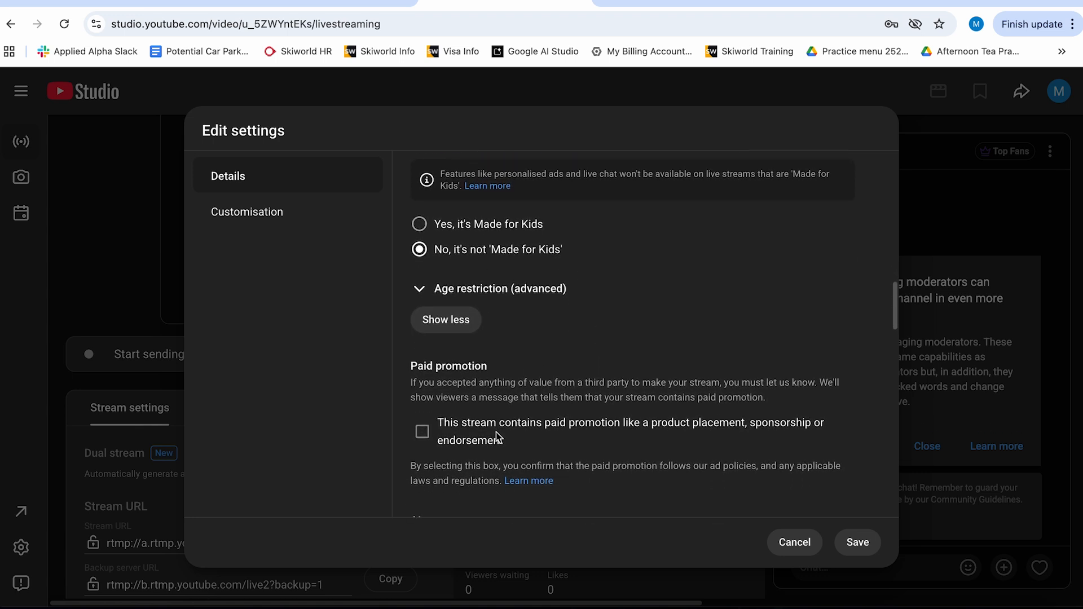
scroll(479, 431, "down", 5)
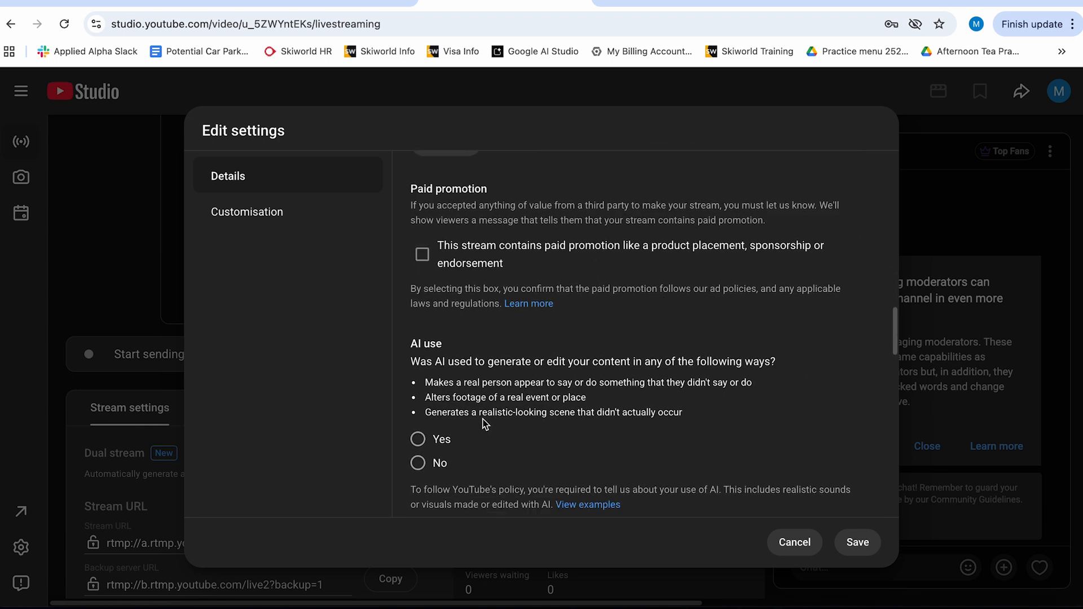
scroll(477, 389, "down", 1)
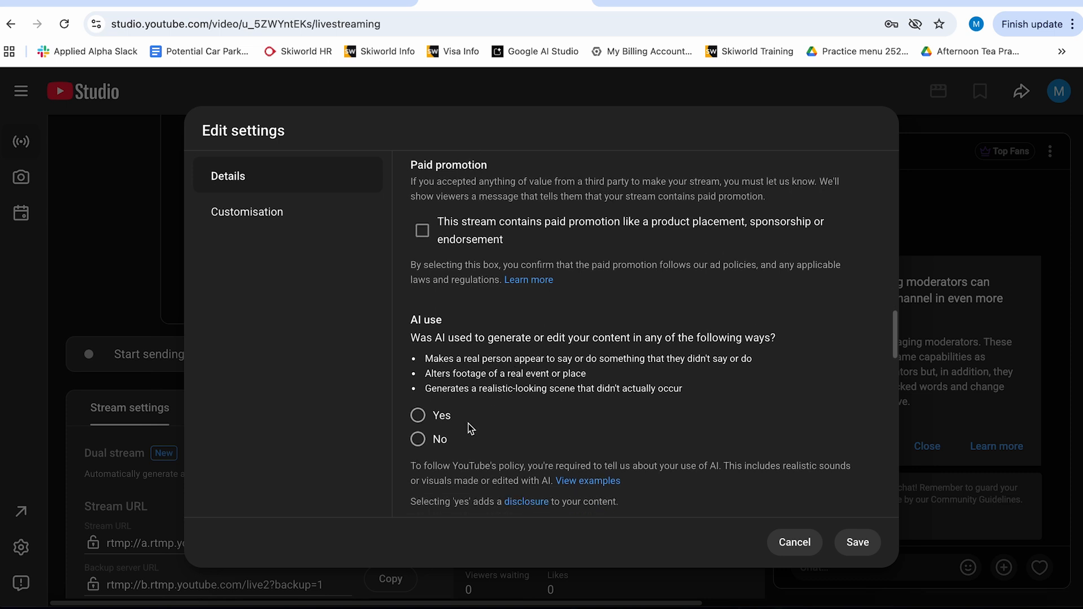
scroll(496, 429, "down", 6)
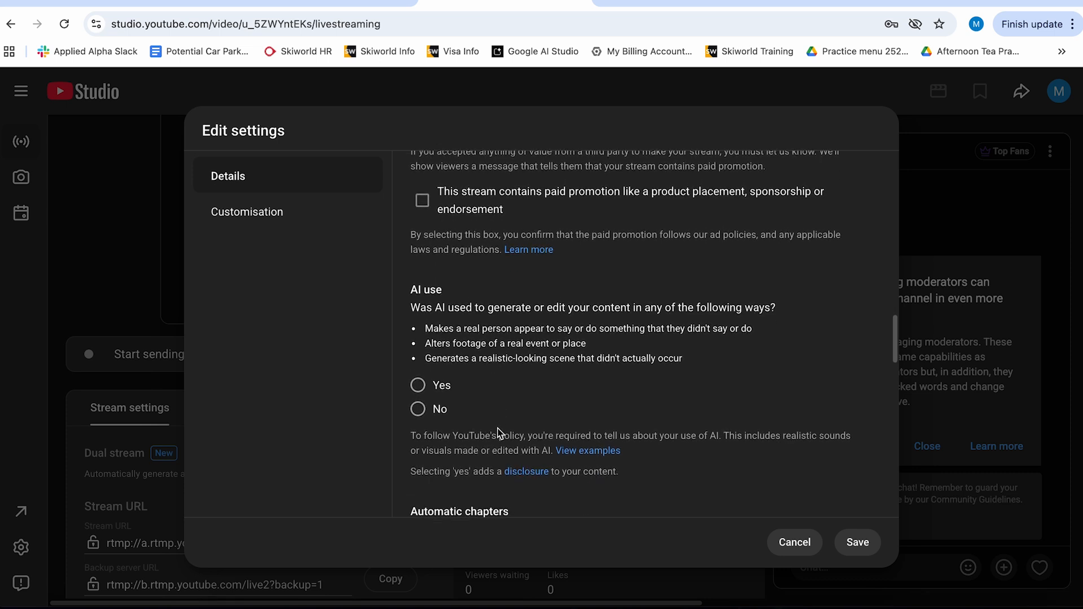
scroll(499, 425, "down", 4)
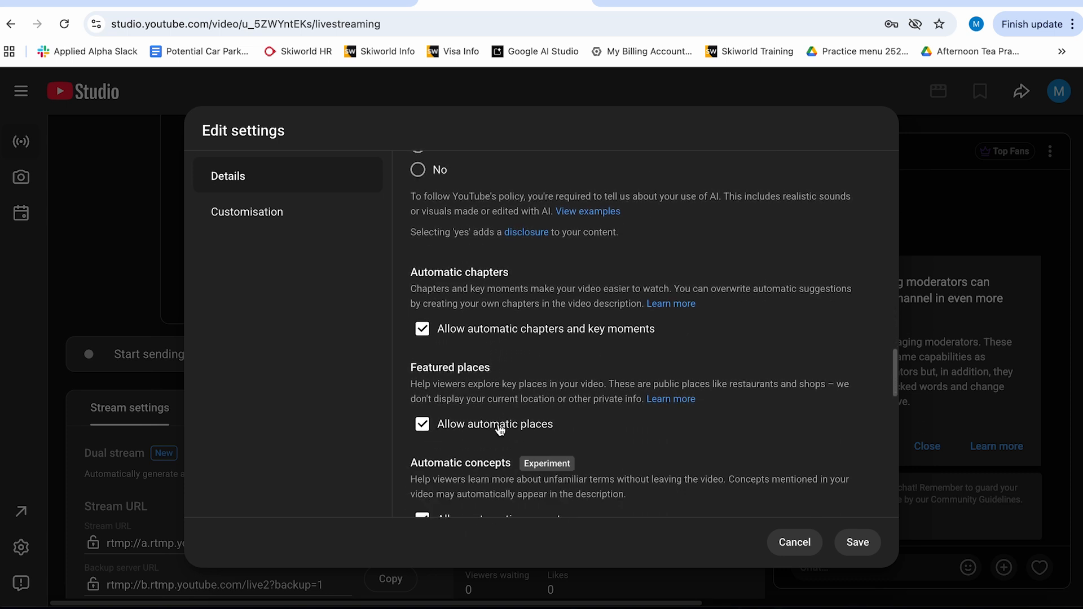
scroll(500, 425, "down", 4)
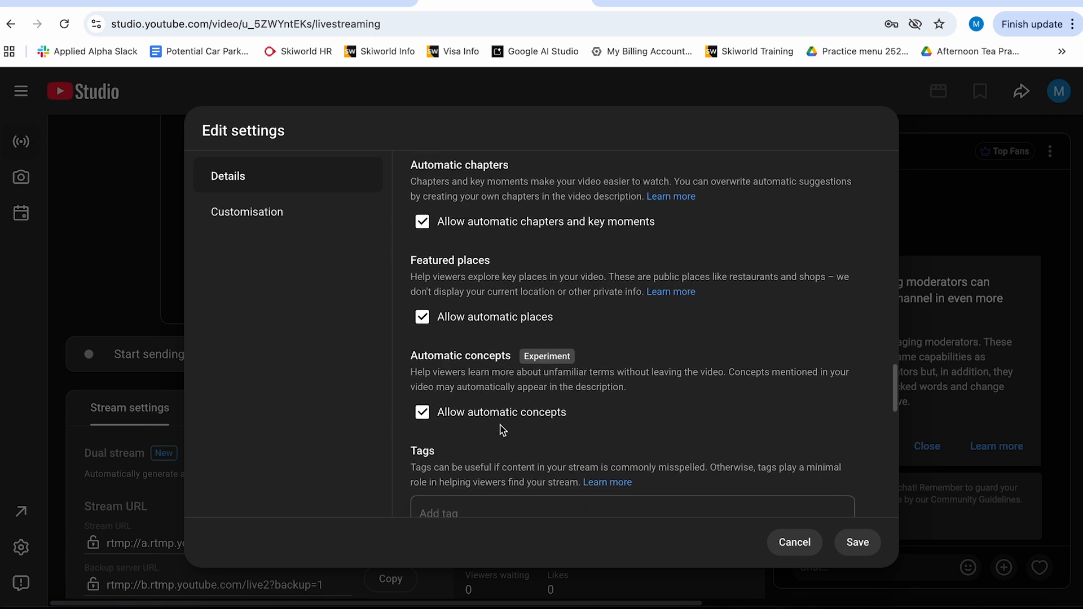
scroll(500, 427, "down", 10)
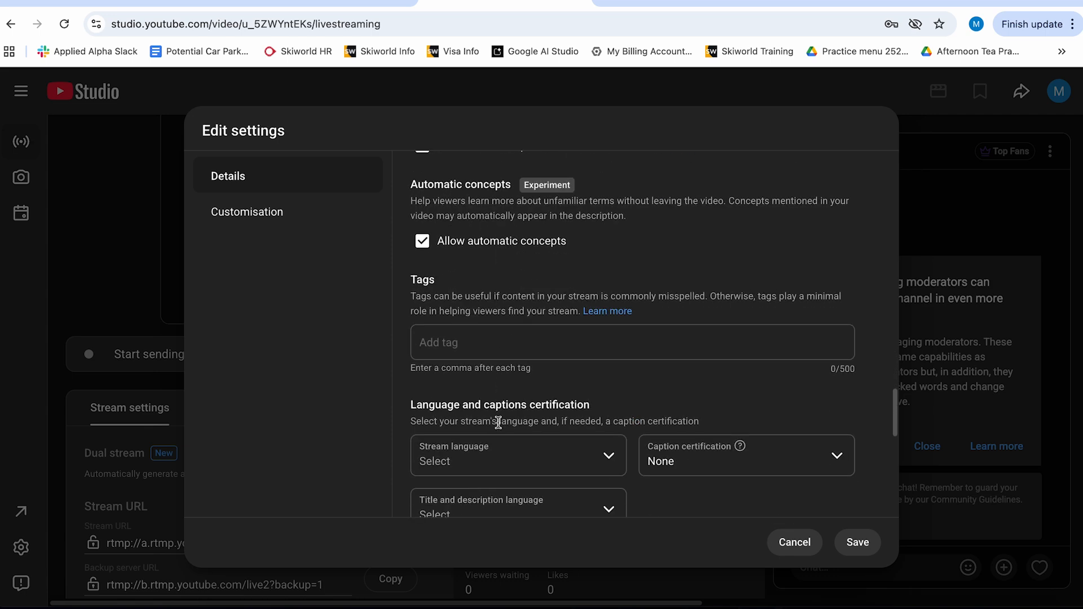
scroll(533, 426, "down", 3)
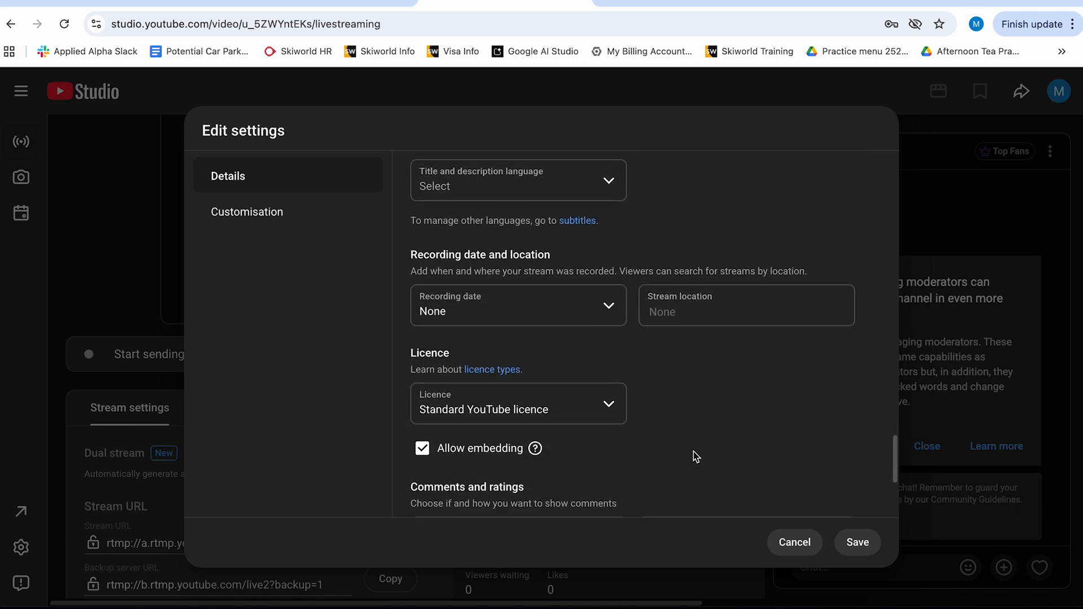
scroll(693, 451, "down", 1)
scroll(695, 456, "down", 3)
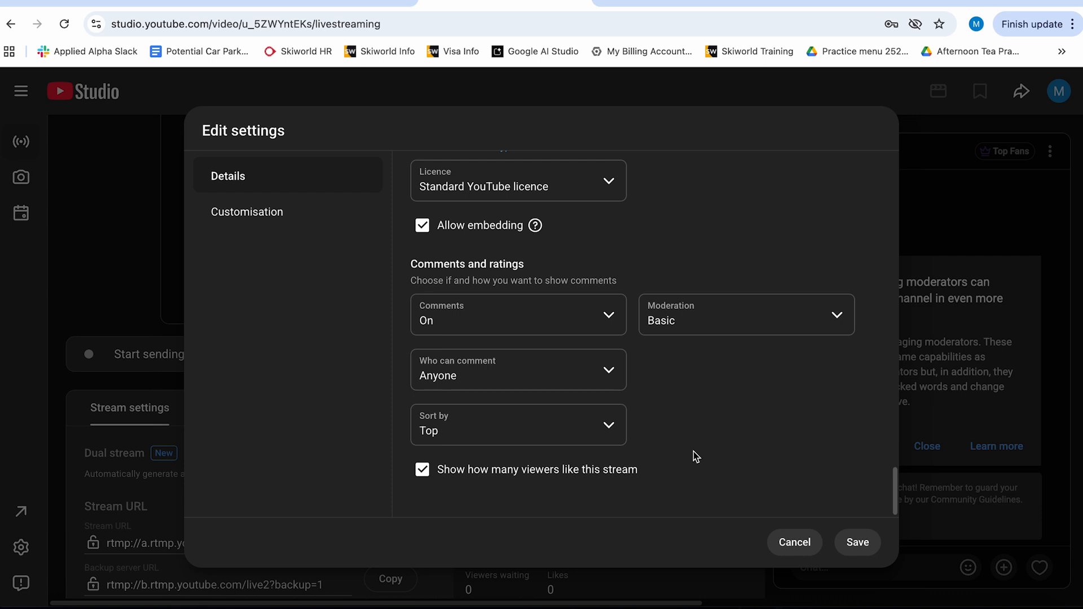
scroll(694, 455, "up", 2)
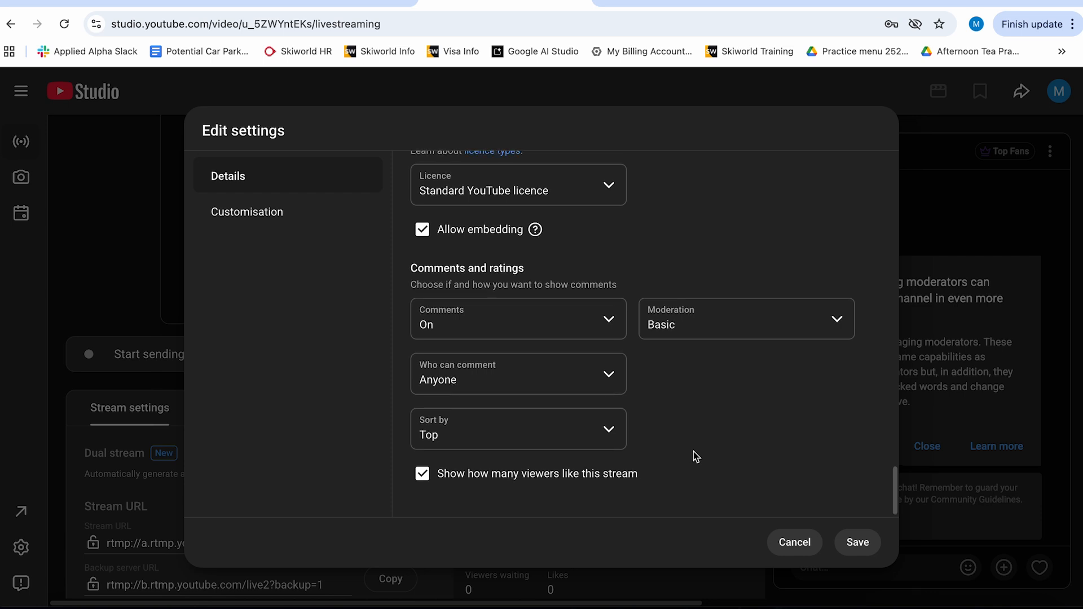
left_click(857, 543)
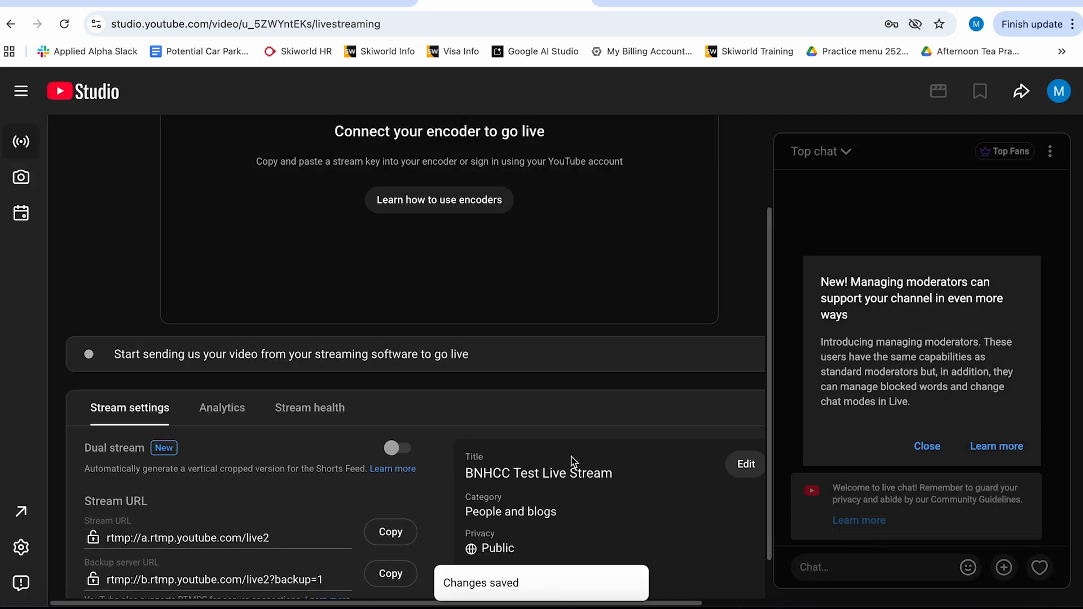
- Copy the BNHCC stream key to the clipboard
scroll(530, 458, "down", 1)
scroll(591, 462, "up", 1)
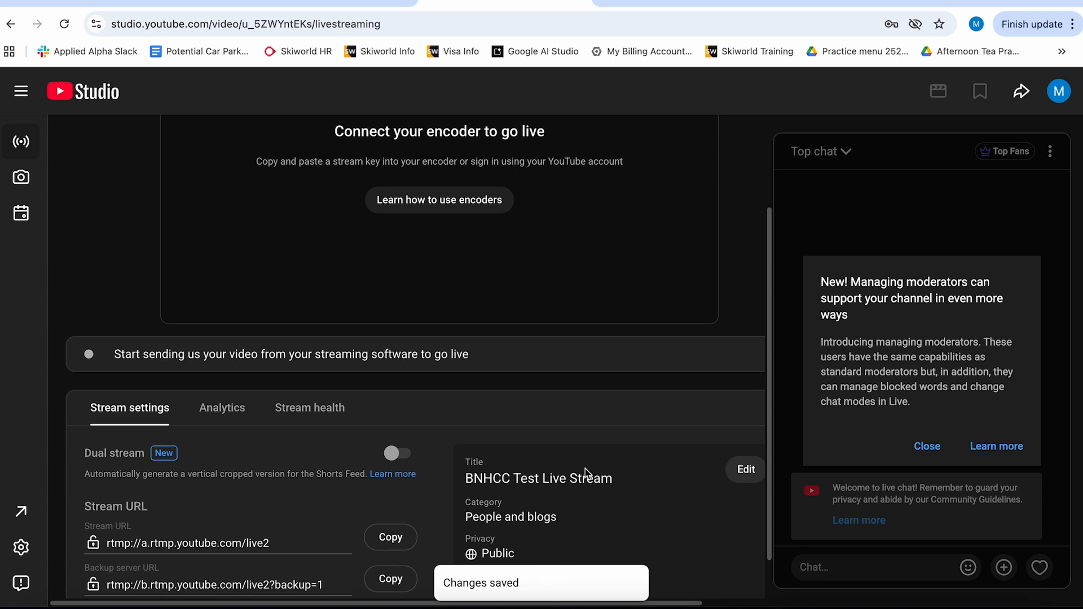
scroll(585, 473, "up", 3)
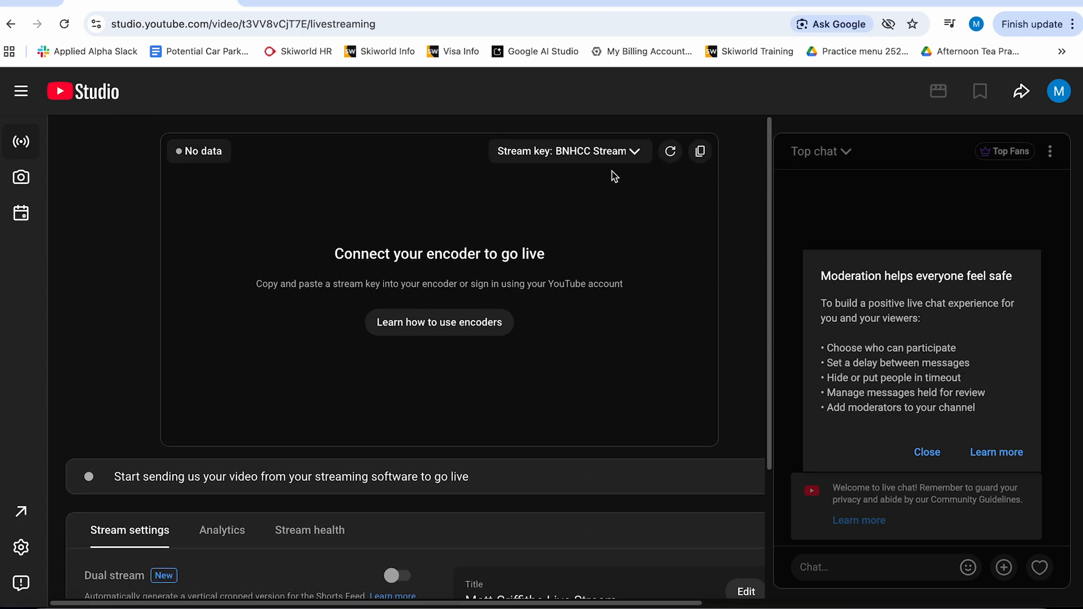
left_click(622, 161)
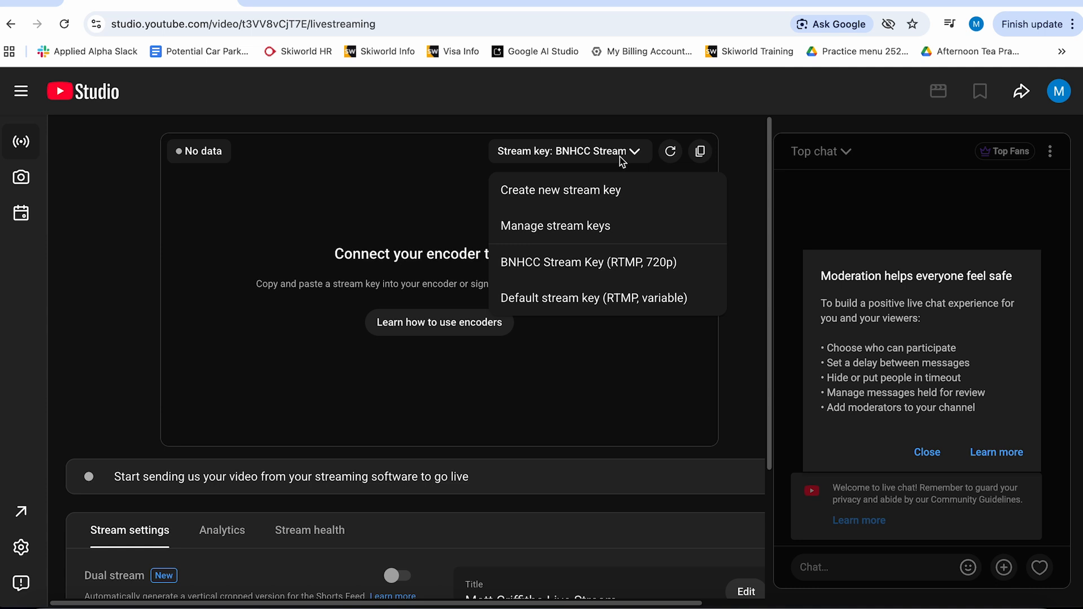
left_click(701, 153)
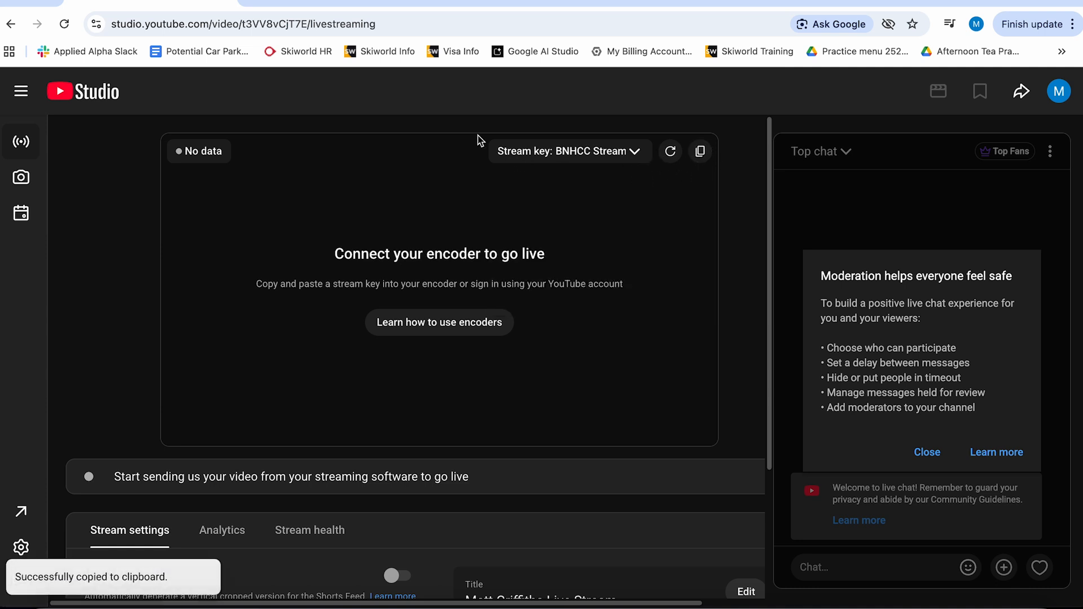
- Switch to the thirdman.live setup page, paste the stream key into the Stream Key field, and update the profile
left_click(309, 3)
scroll(337, 242, "down", 1)
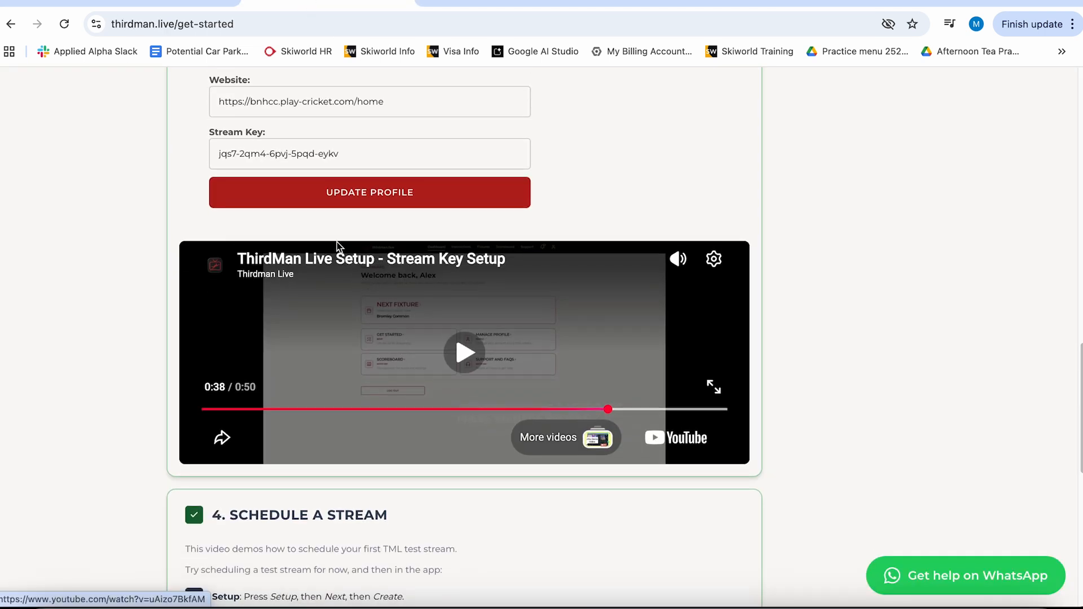
scroll(344, 153, "up", 3)
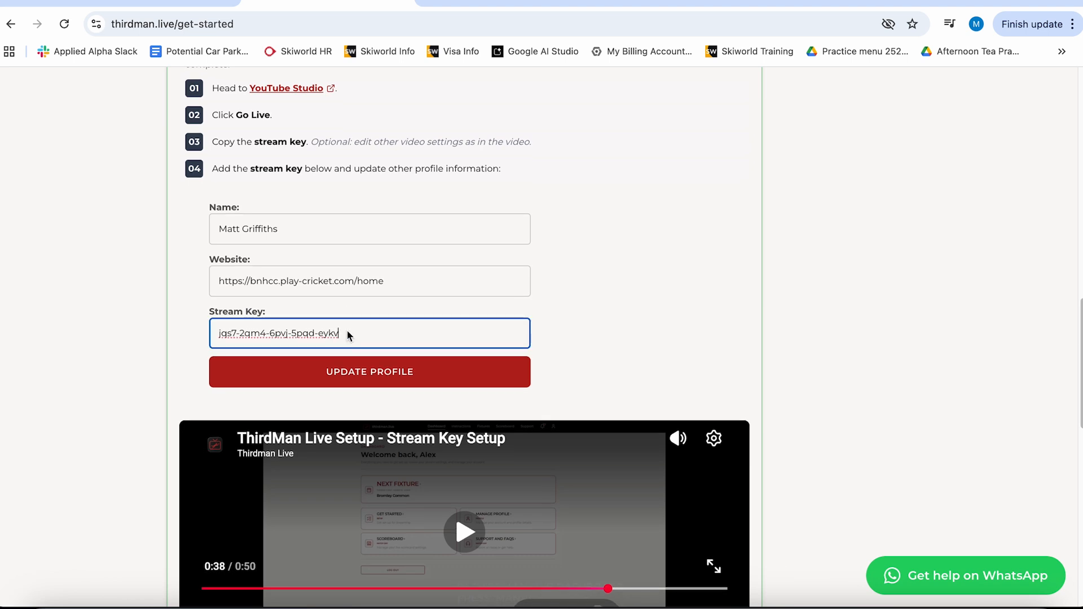
key("ctrl+v")
left_click(324, 377)
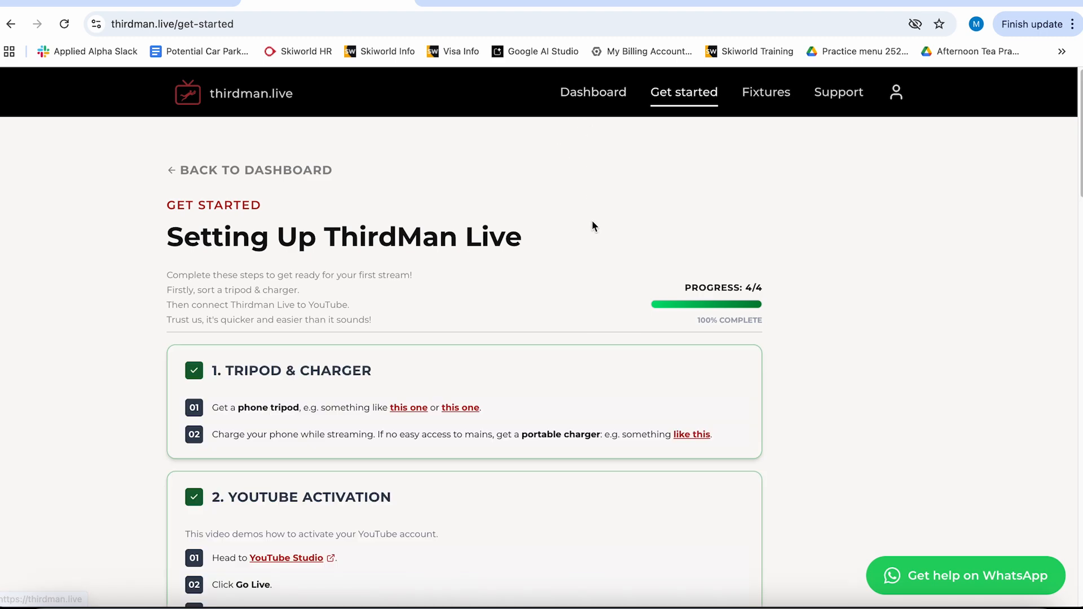
- Scroll through the setup page to check the updated profile
scroll(590, 220, "down", 20)
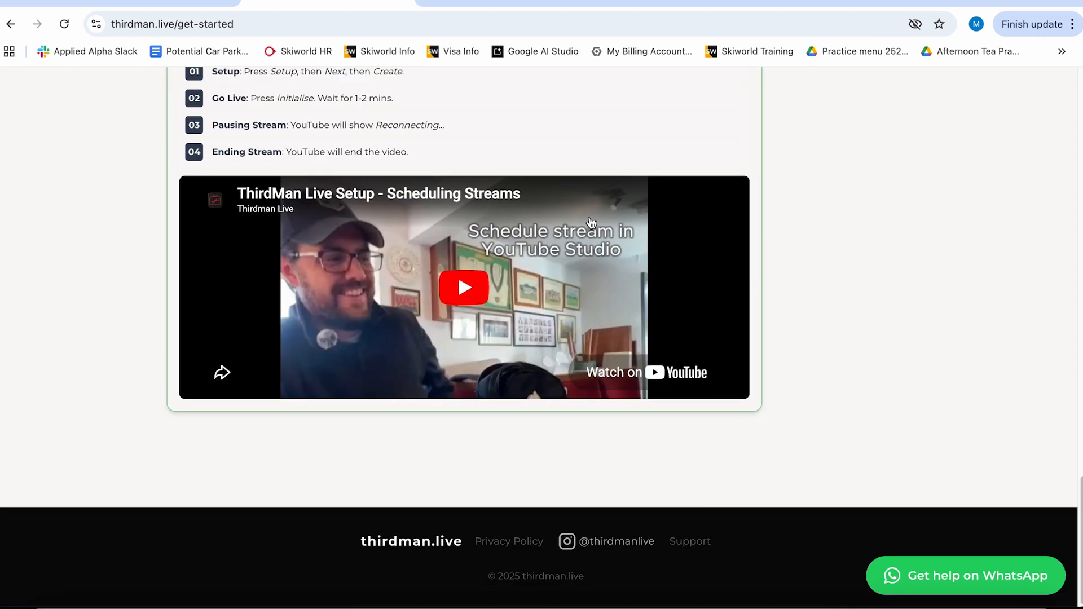
scroll(590, 220, "up", 10)
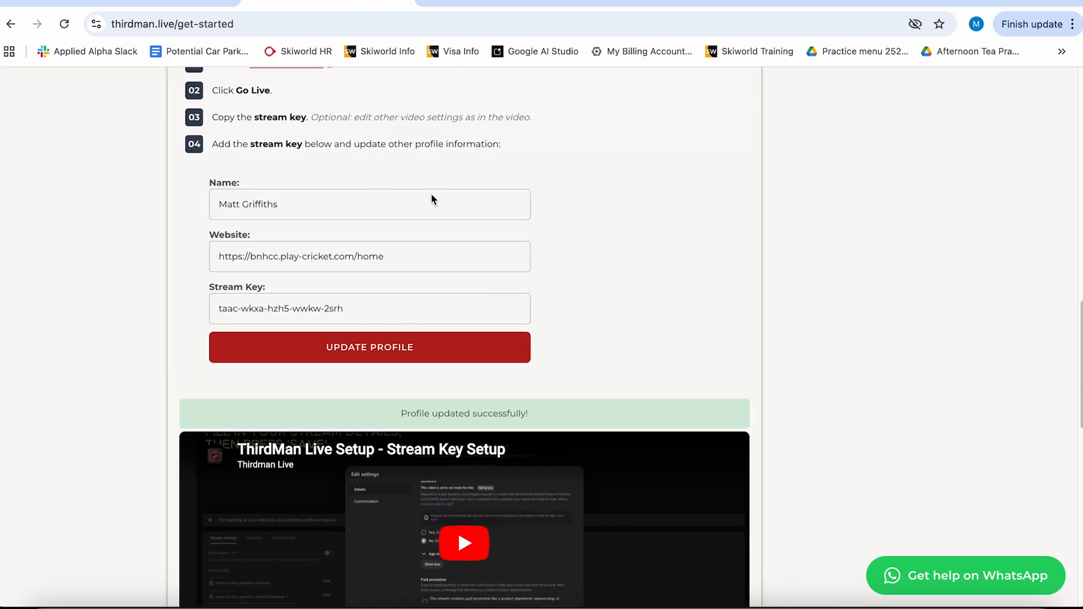
scroll(502, 212, "up", 2)
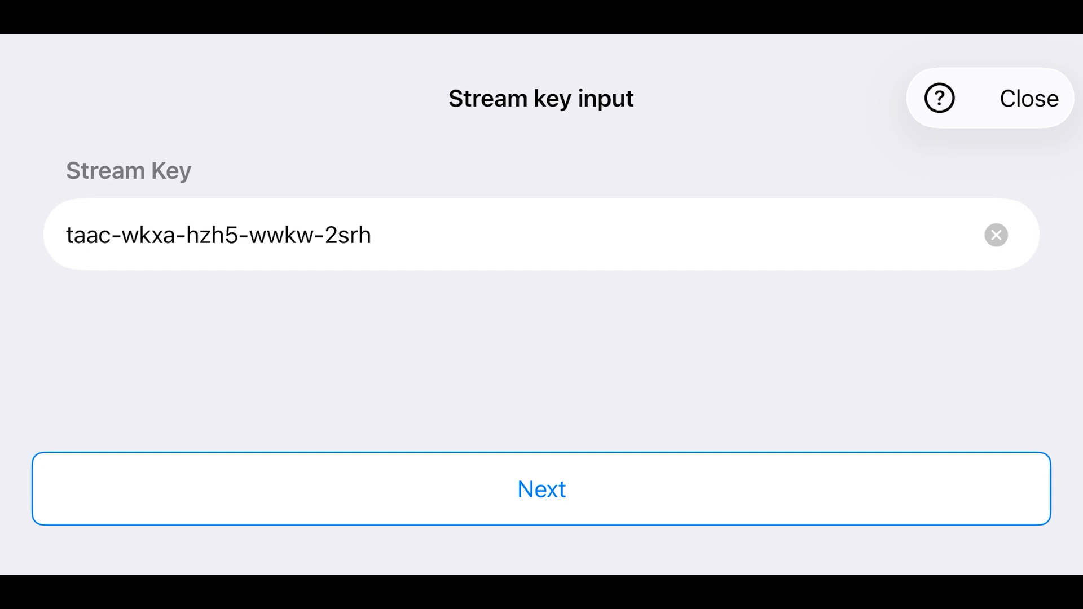
- Accept the stream key in the ThirdMan app and name the stream BNHCC Test Stream
left_click(542, 489)
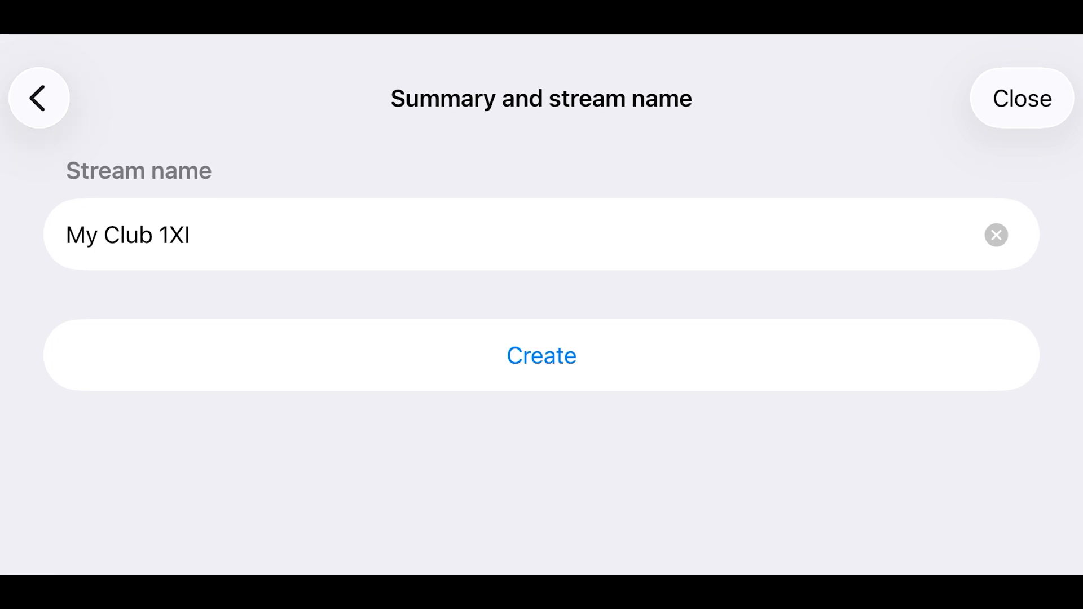
left_click(996, 235)
type("B")
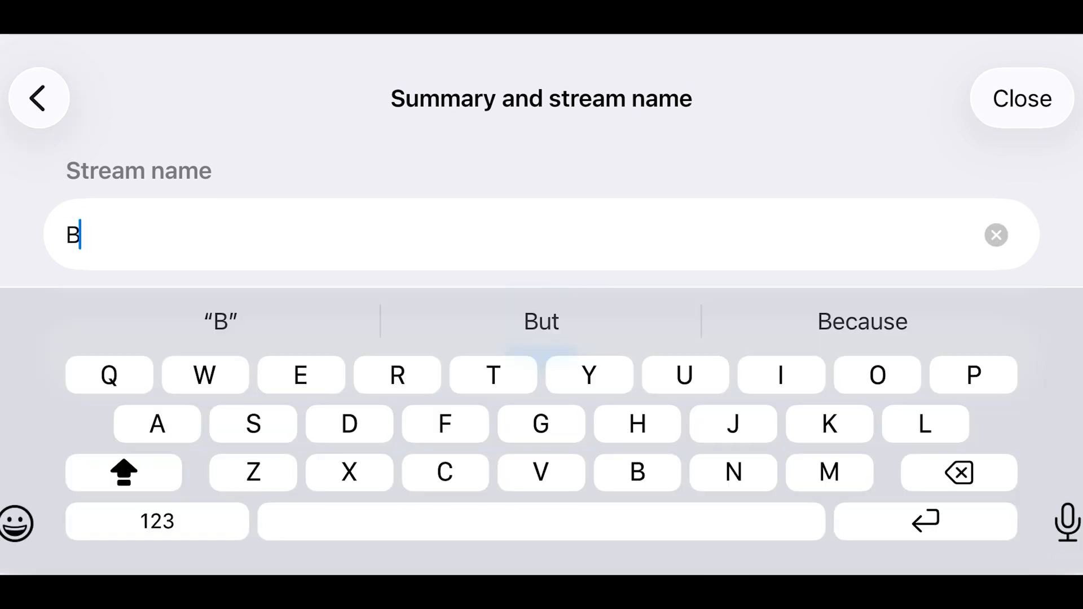
type("NHCC Test Stream")
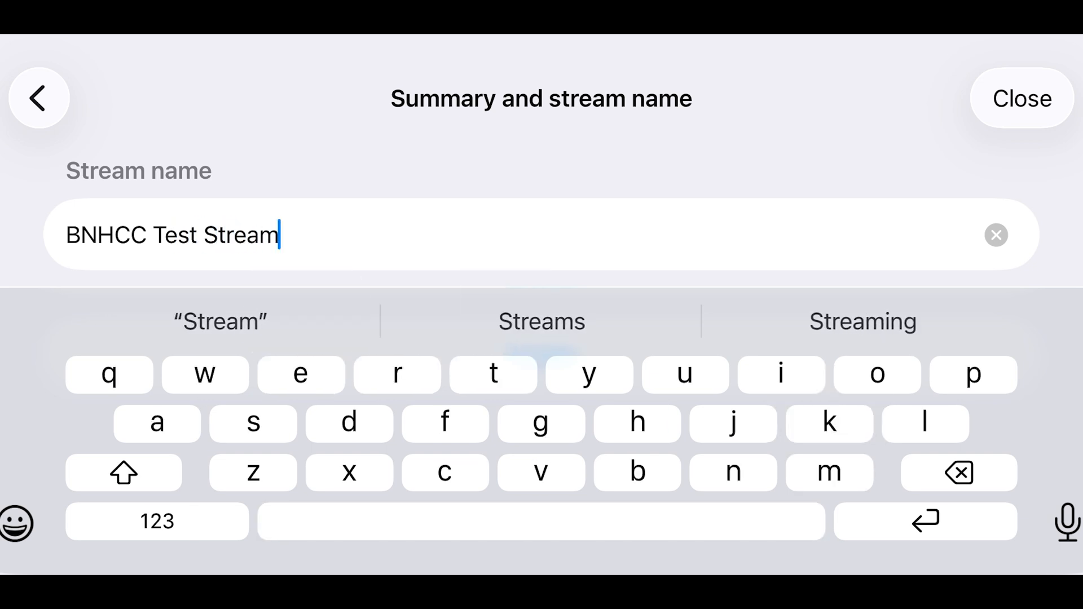
key("Return")
- Create the stream and start broadcasting to it
left_click(542, 355)
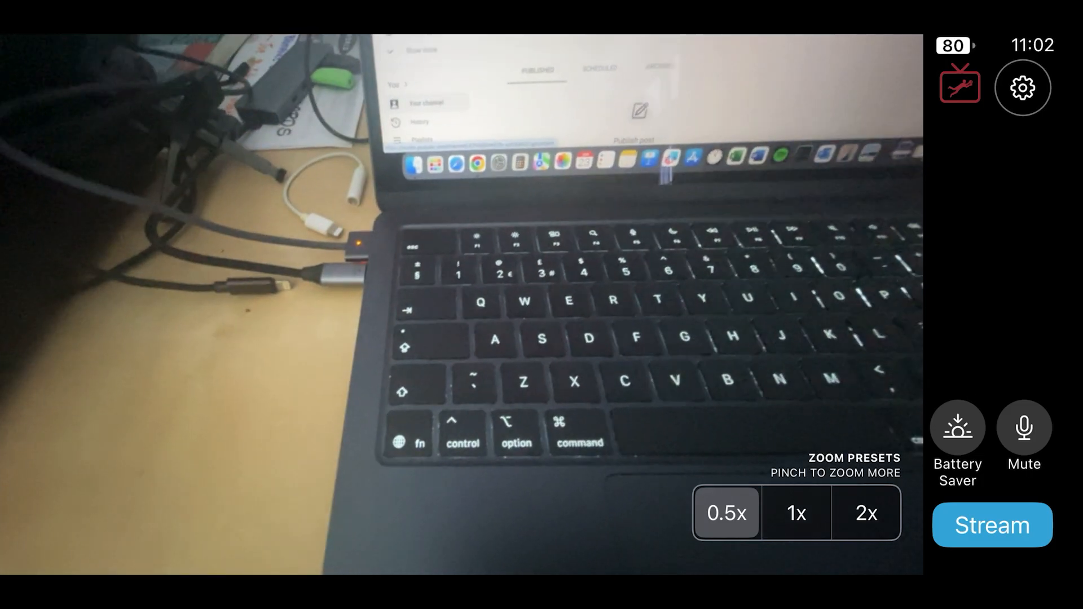
left_click(992, 526)
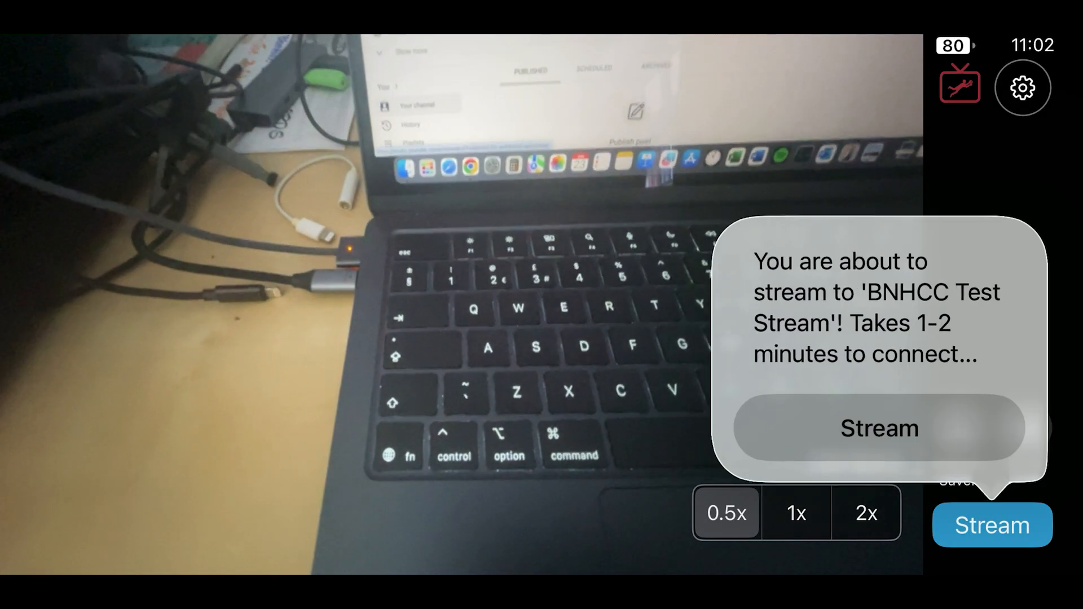
left_click(879, 428)
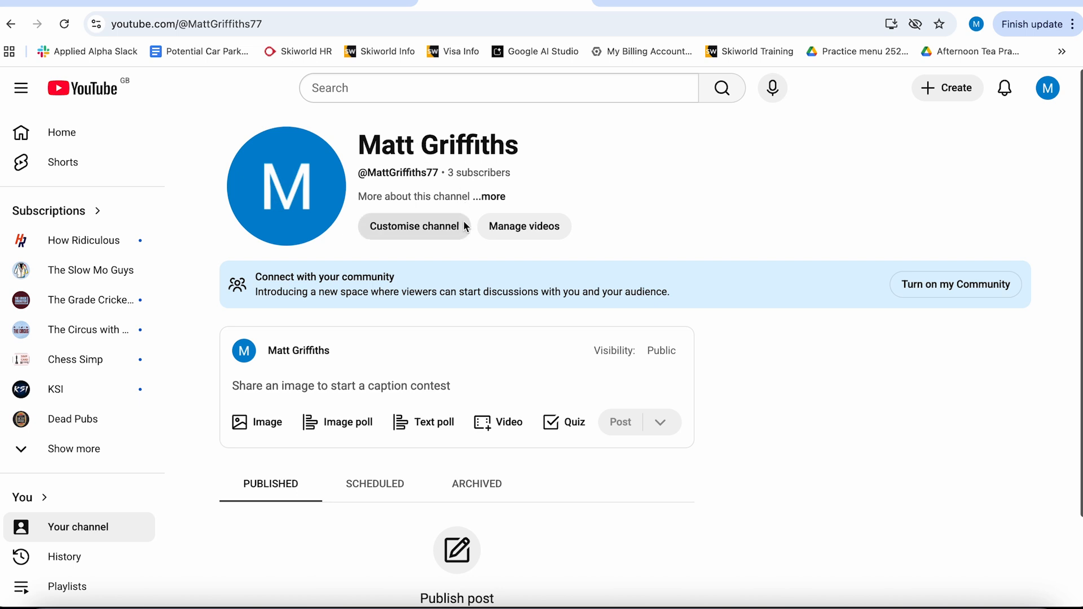
- Open the channel's live content and copy the shareable link of the BNHCC Test Live Stream
left_click(523, 228)
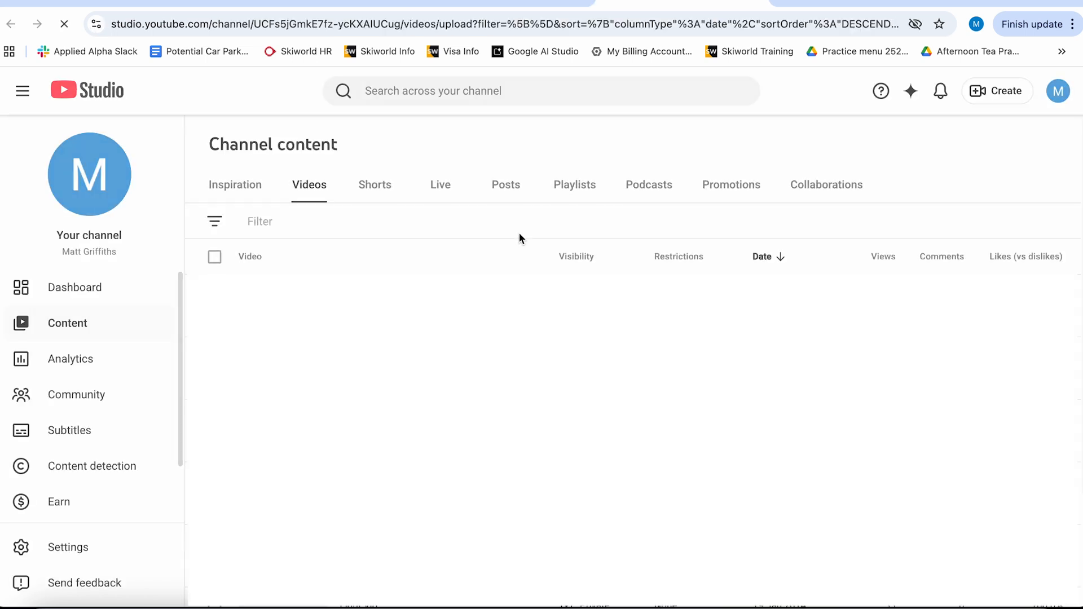
left_click(442, 193)
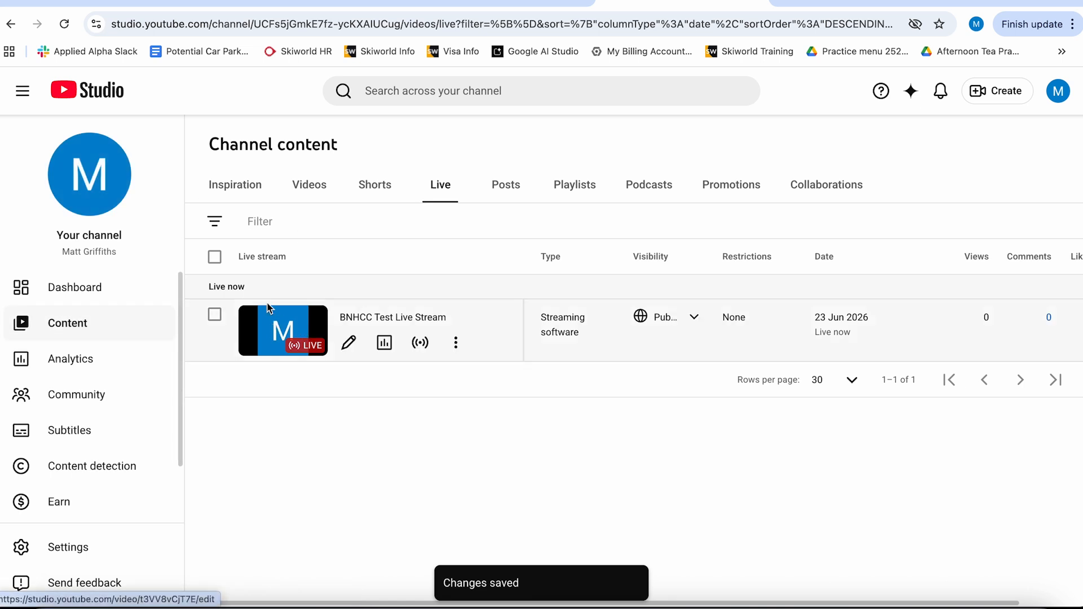
left_click(456, 340)
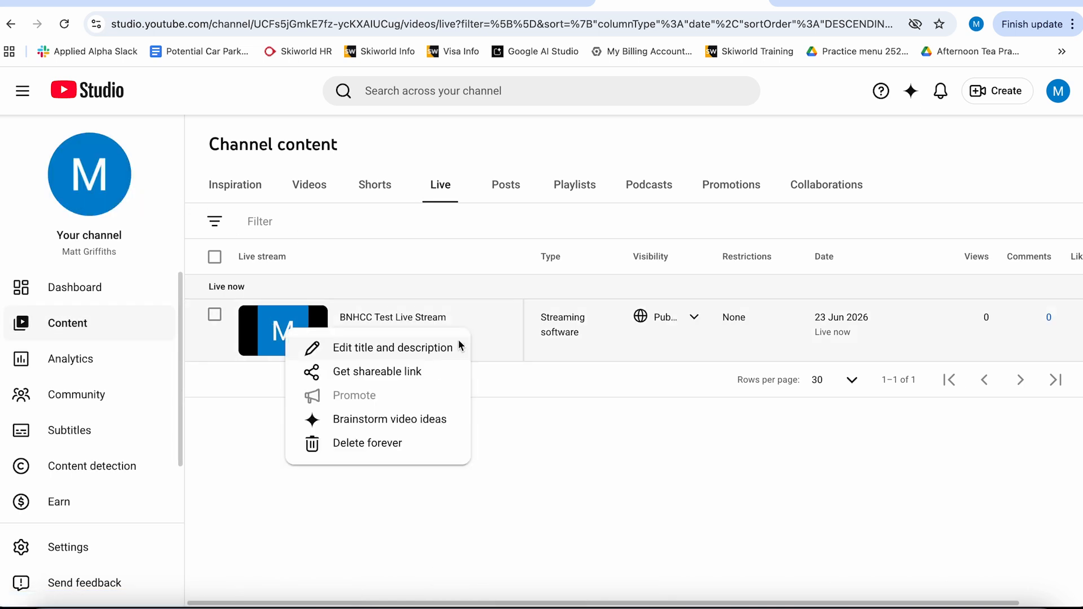
left_click(389, 373)
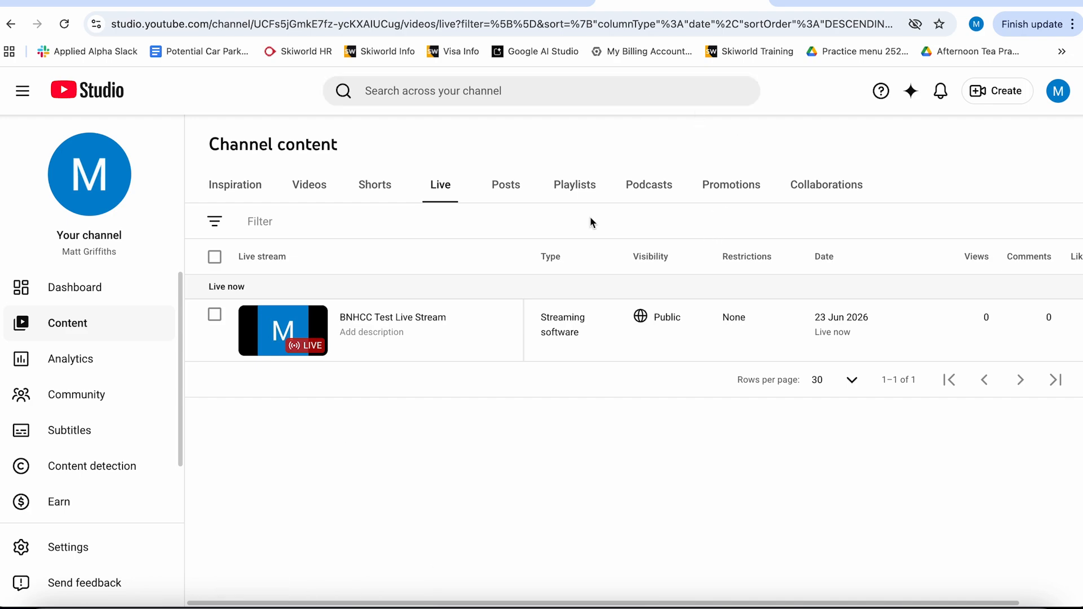
- Open the copied stream link in a new incognito window to watch the broadcast as a viewer
key("super+shift+n")
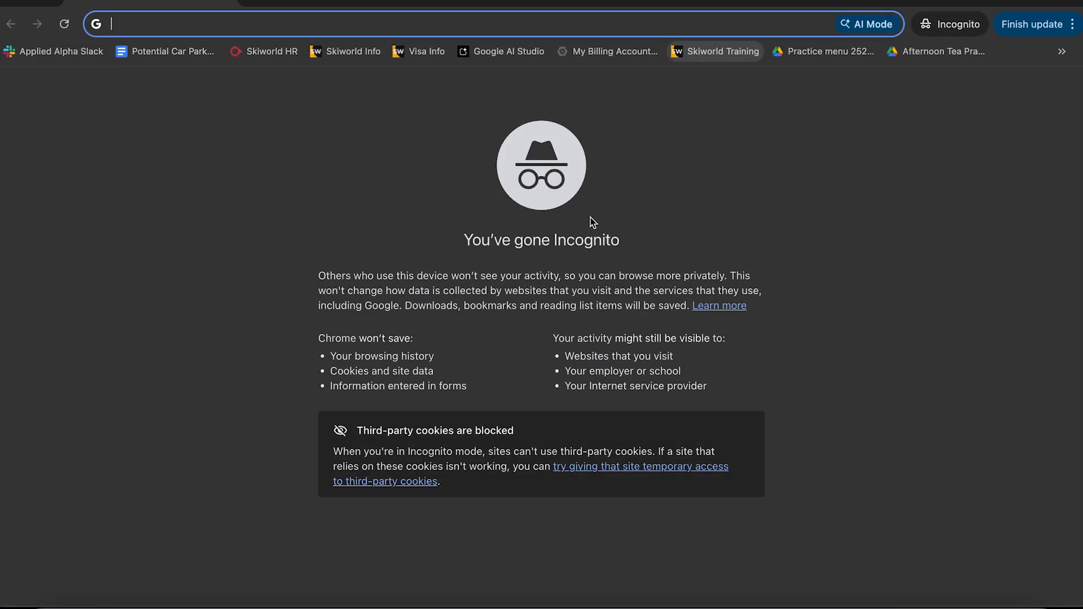
key("super+v")
key("Return")
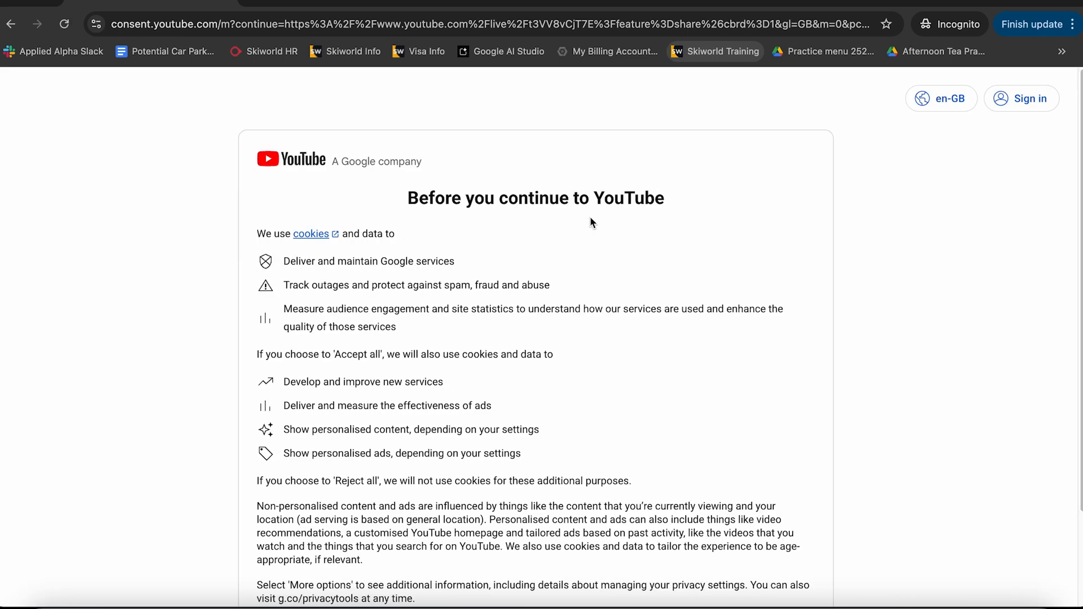
scroll(685, 223, "down", 2)
left_click(709, 519)
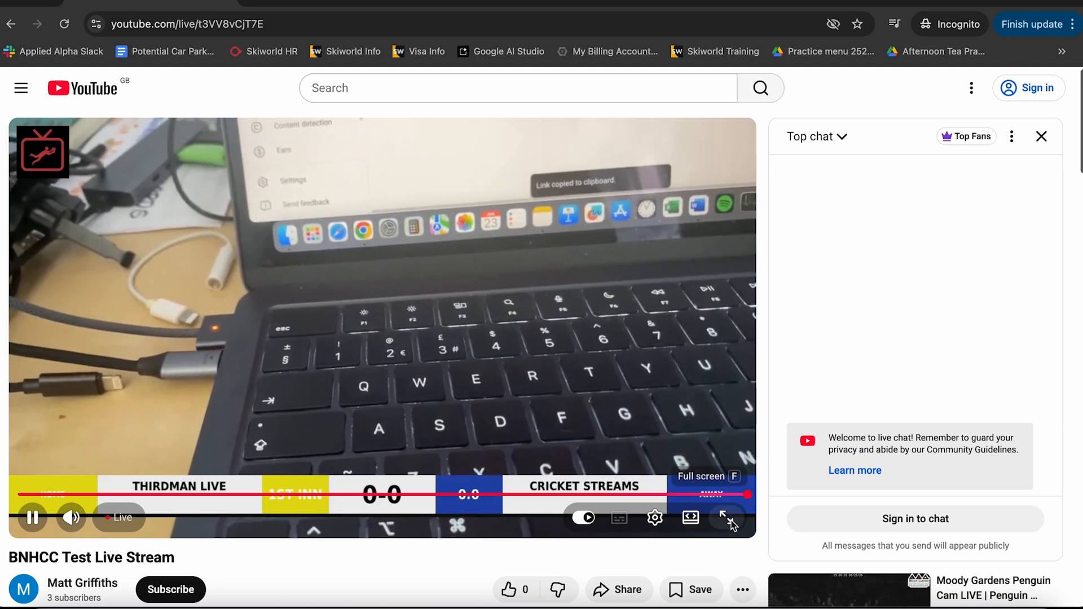
- Watch the stream full screen with the live chat closed, then leave full screen
left_click(726, 518)
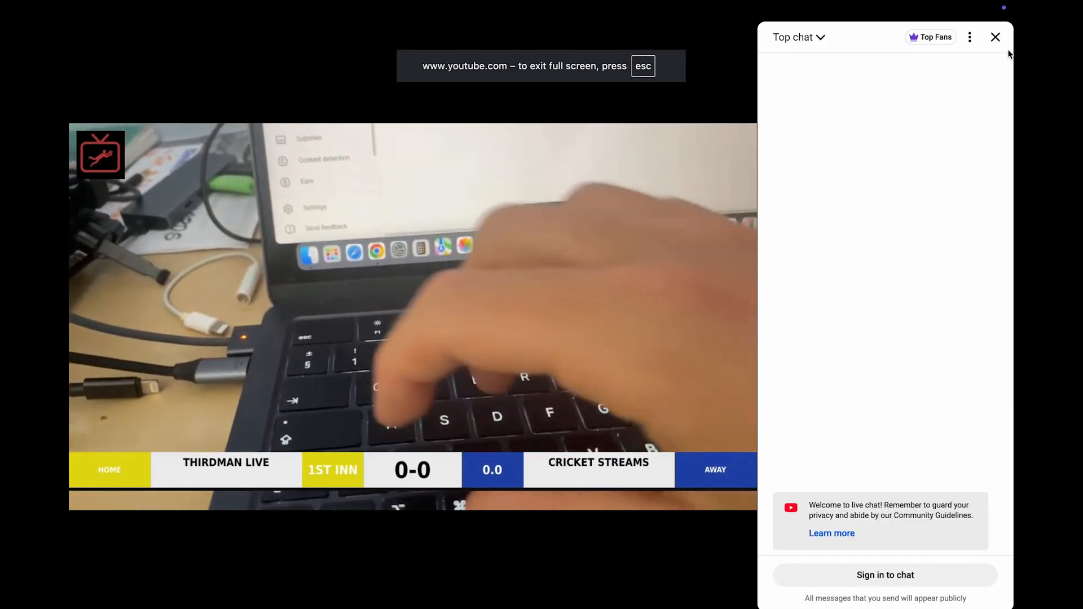
left_click(995, 37)
mouse_move(969, 135)
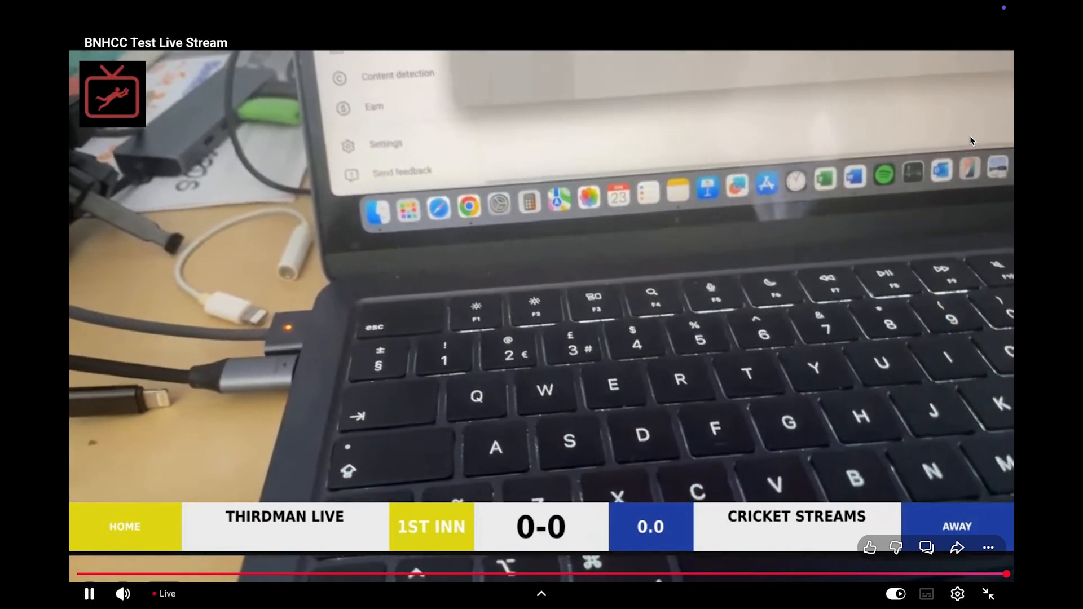
key("Escape")
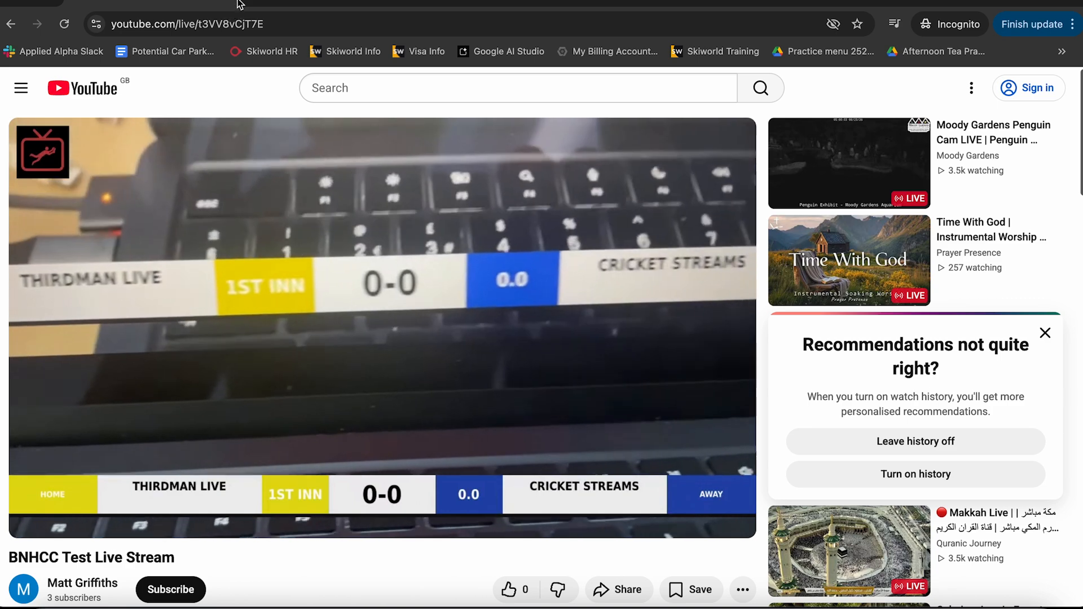
- Open the channel page as a viewer to check the live stream is listed
scroll(359, 266, "down", 1)
scroll(358, 265, "up", 1)
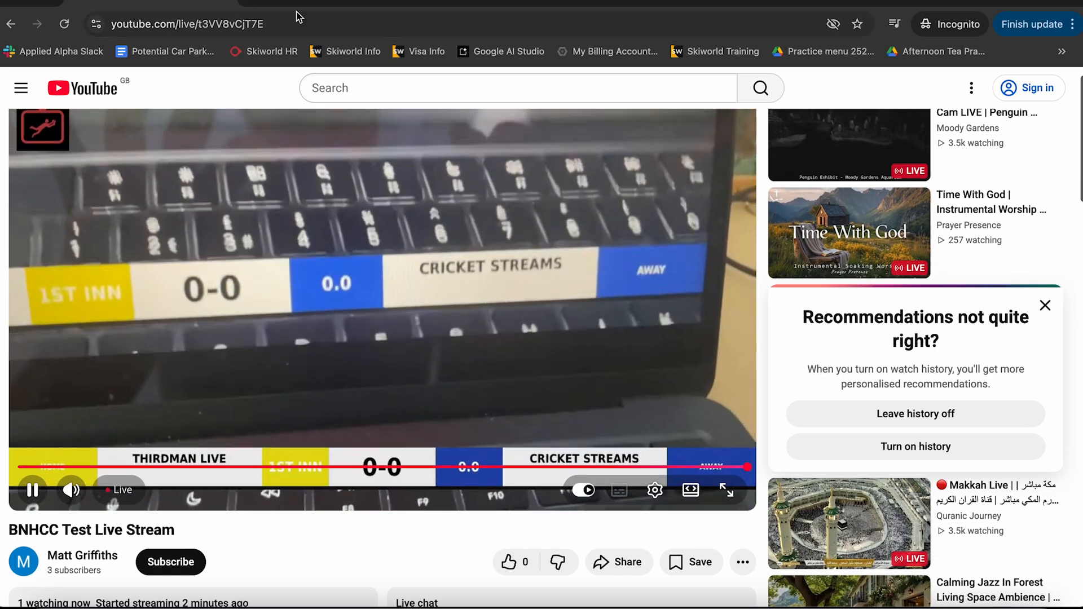
left_click(21, 557)
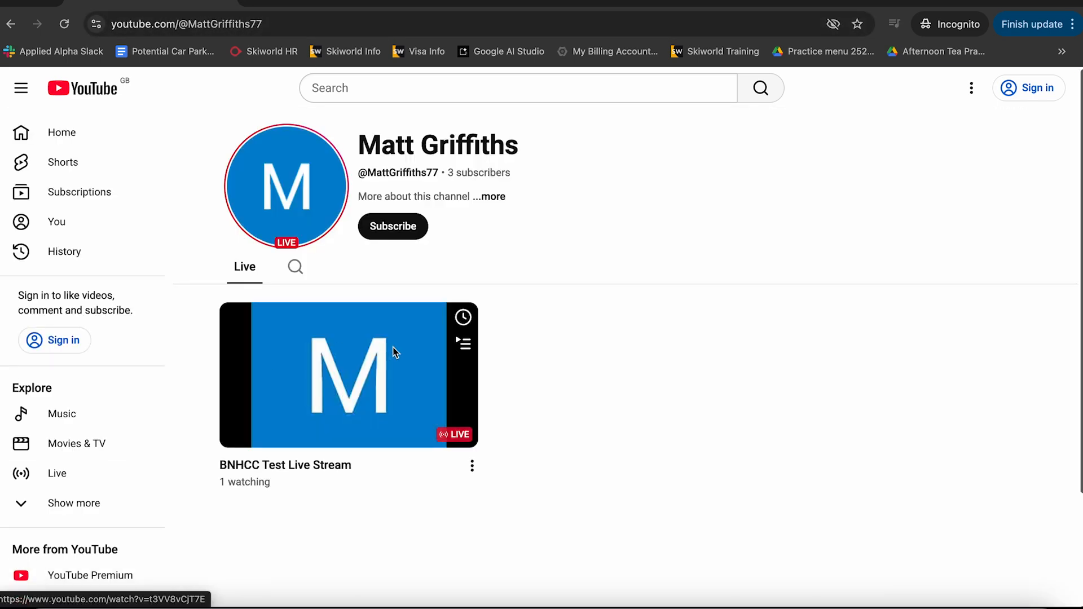
scroll(327, 331, "down", 2)
scroll(310, 244, "up", 2)
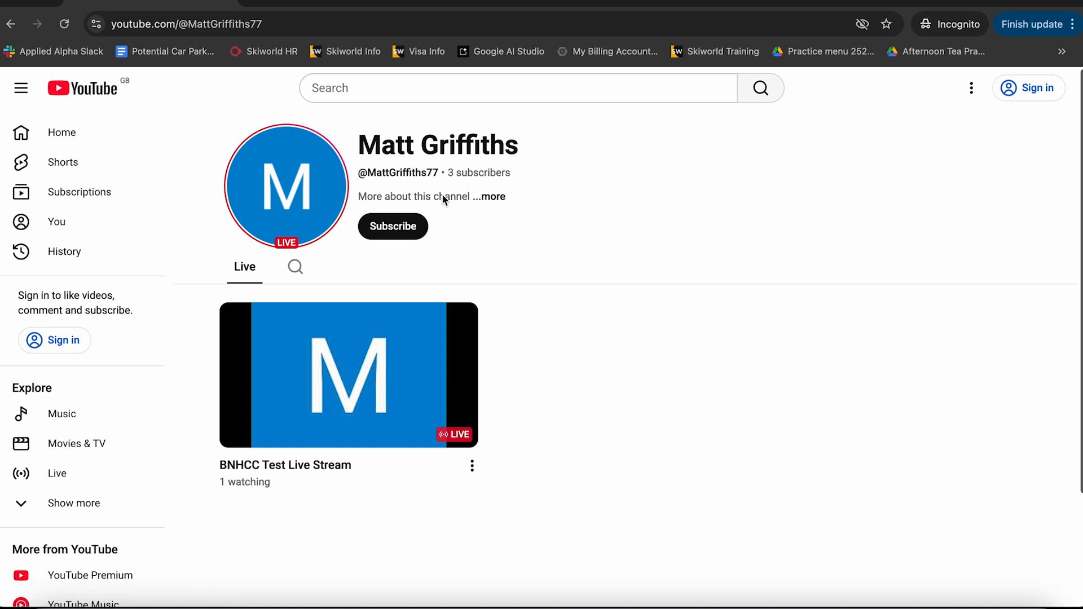
left_click(316, 23)
key("Return")
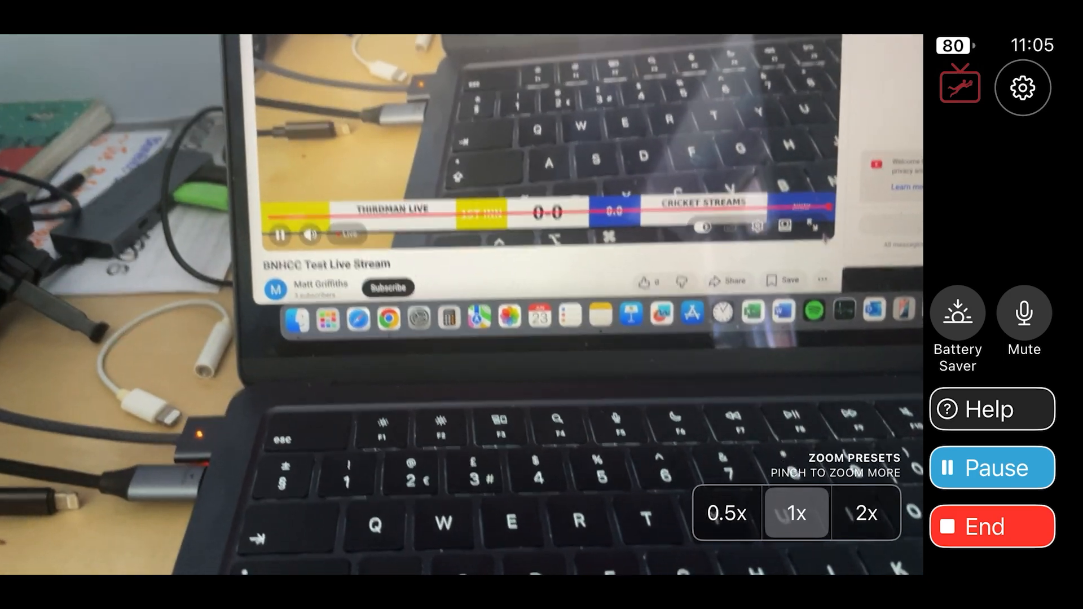
- End the live stream in the ThirdMan app
key("f")
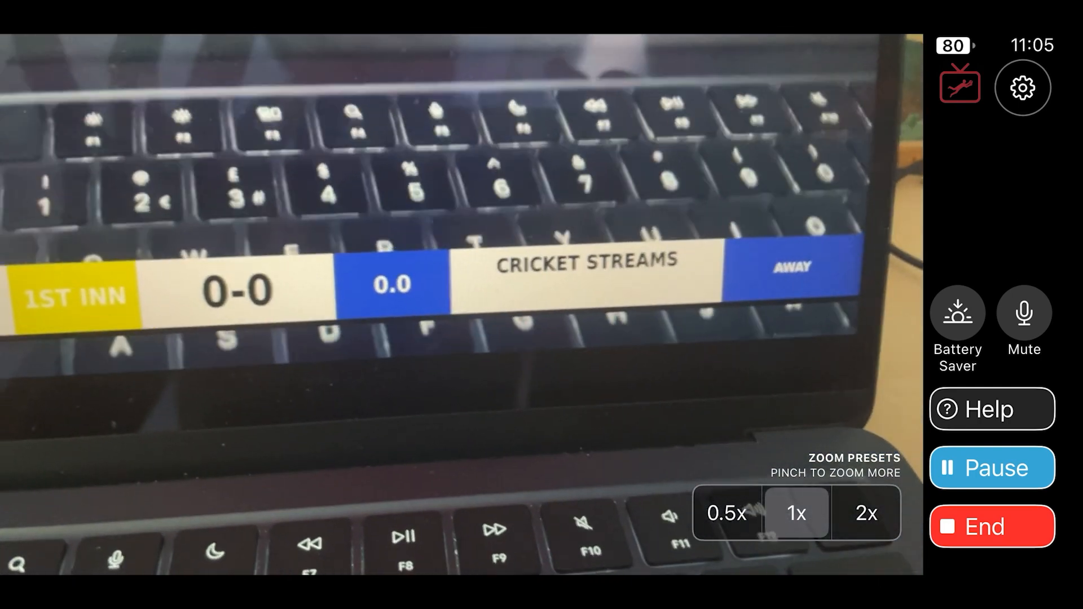
left_click(992, 526)
left_click(881, 432)
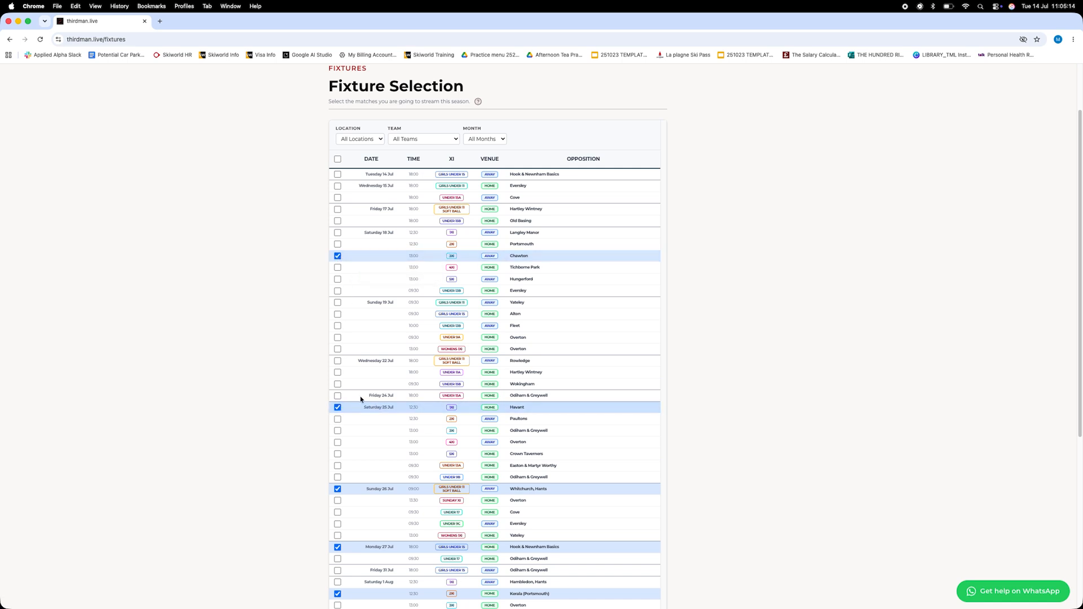
- Return to the thirdman.live dashboard and open youtube.com in a new tab
scroll(279, 275, "up", 3)
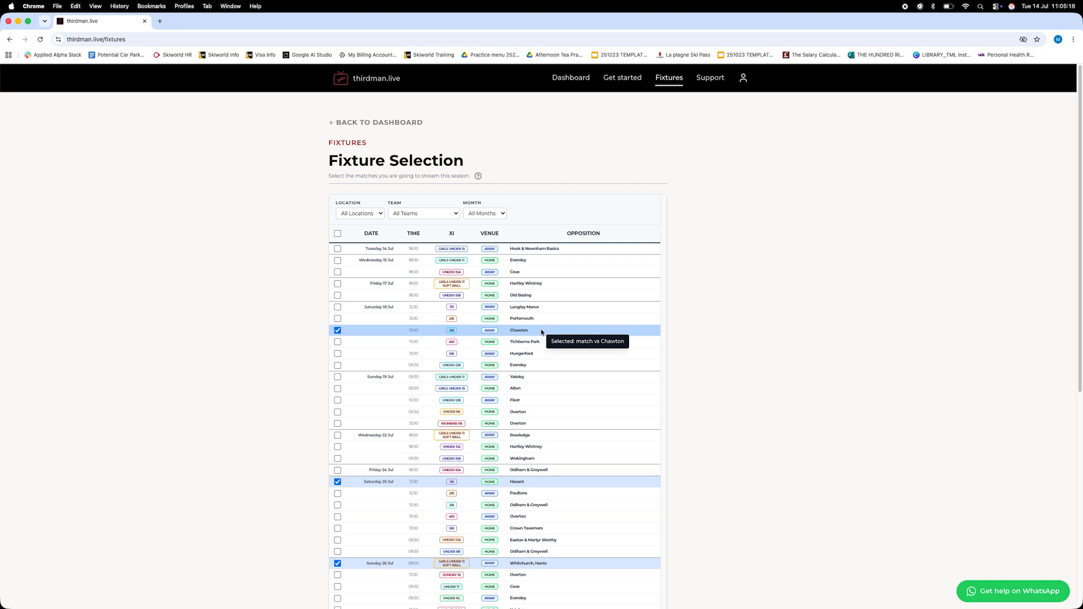
left_click(341, 123)
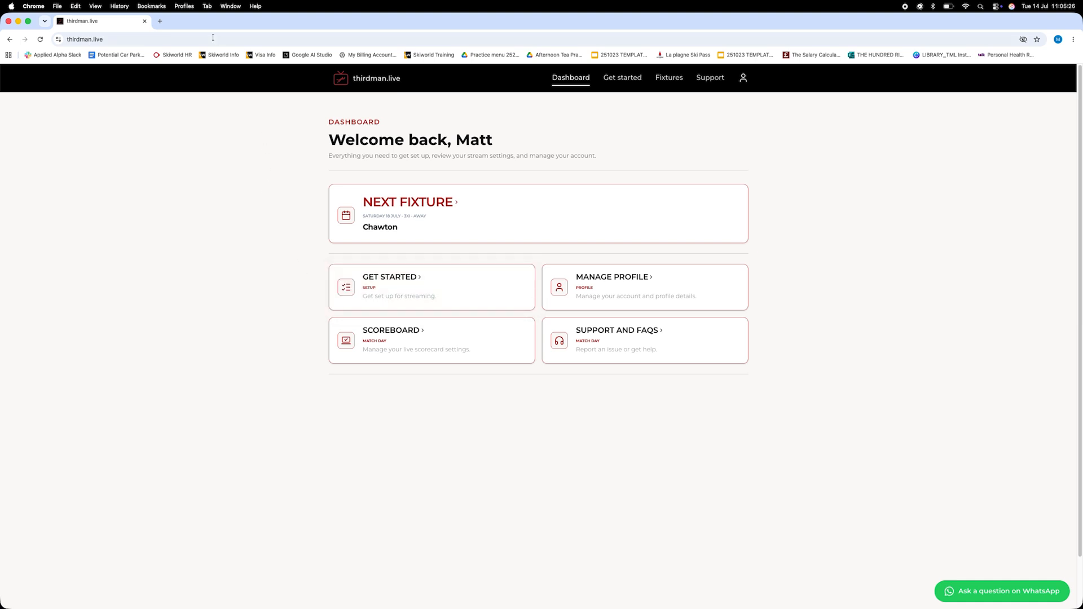
left_click(161, 21)
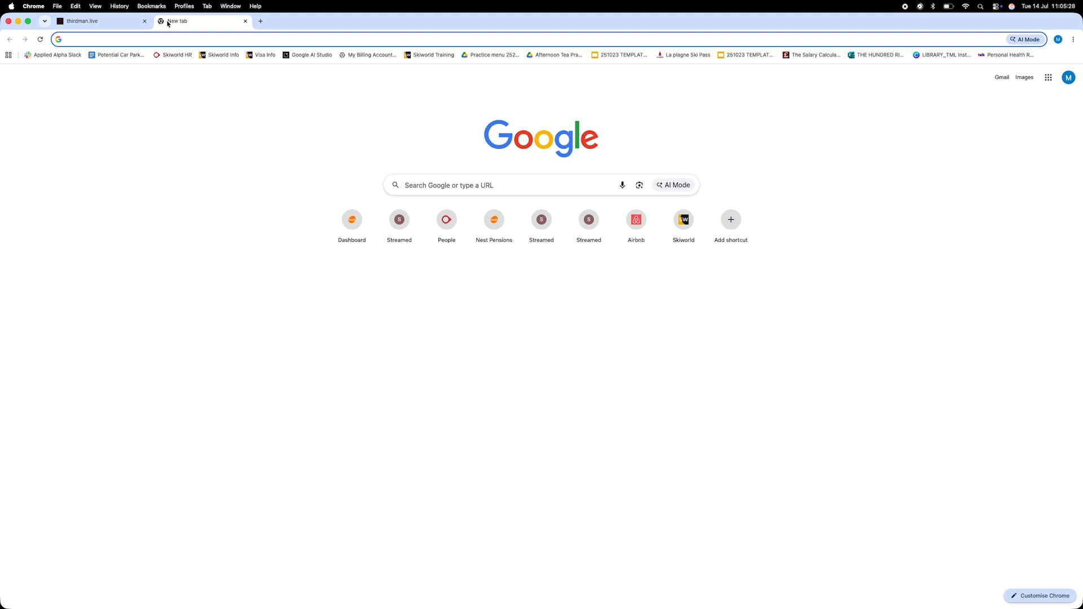
type("youtube.com")
key("Return")
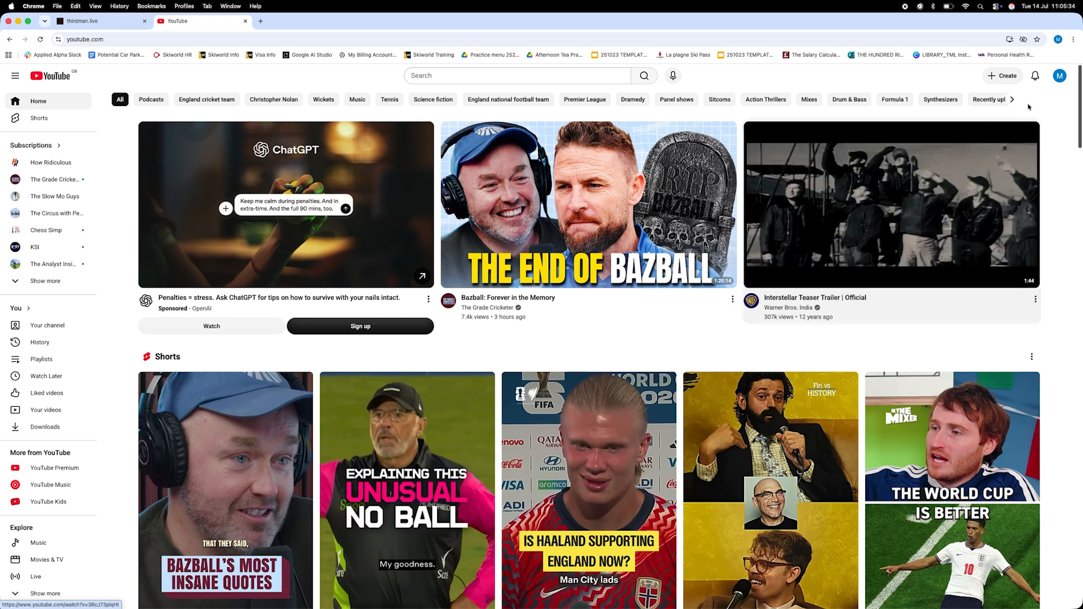
- Go to the channel's live streaming manager and schedule a new stream reusing the previous stream's settings
left_click(1059, 78)
left_click(993, 117)
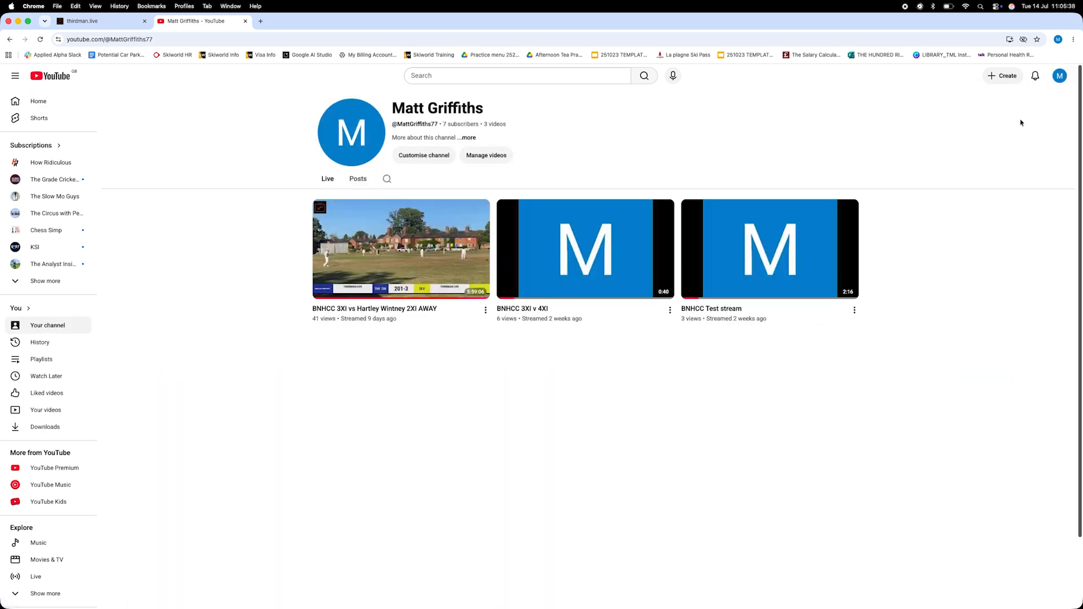
mouse_move(708, 266)
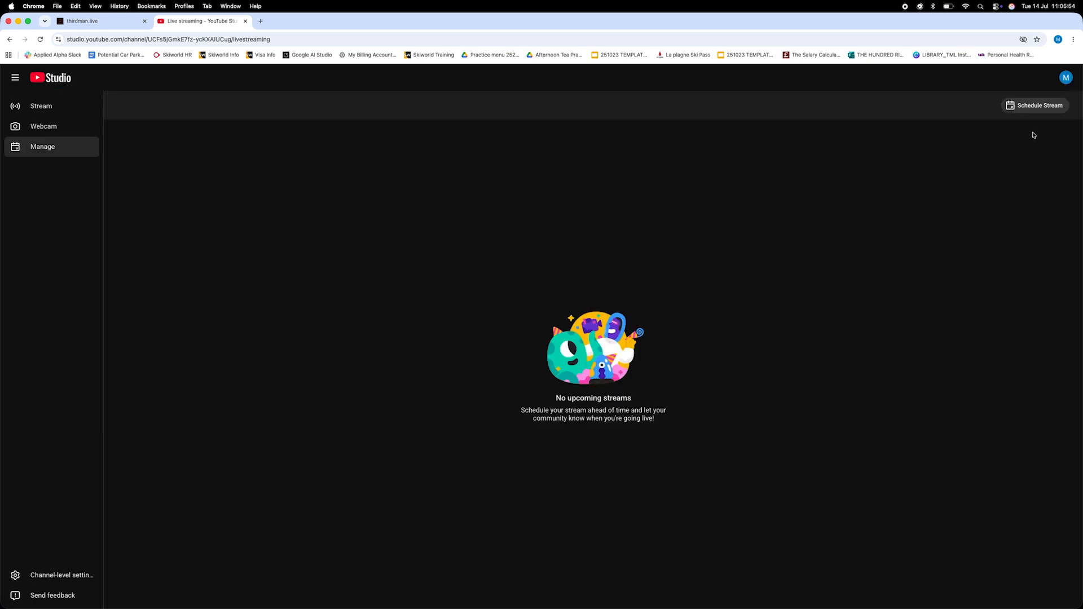
left_click(1035, 107)
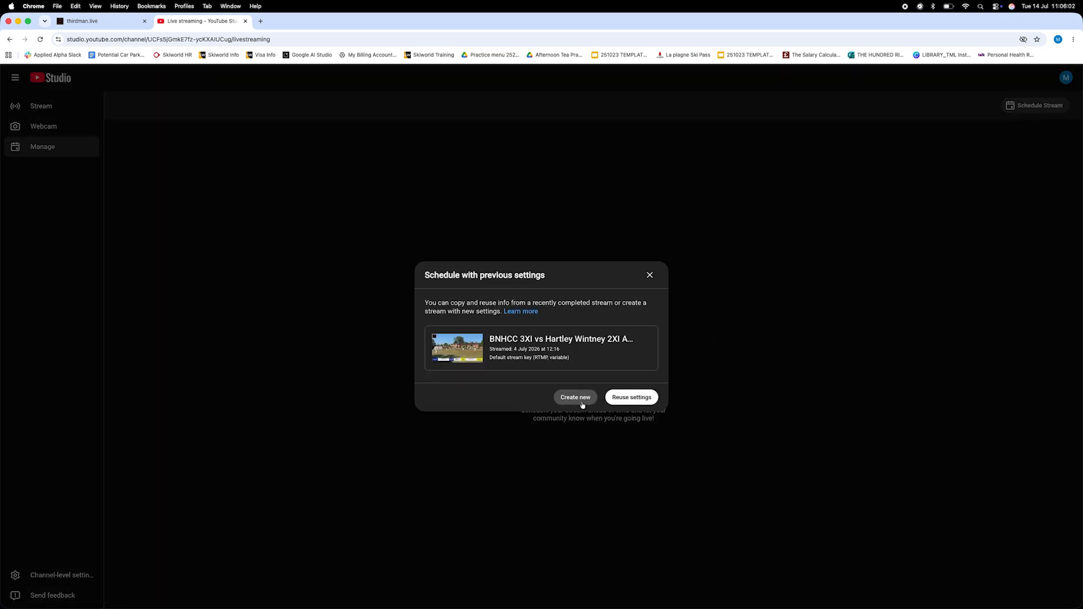
left_click(632, 398)
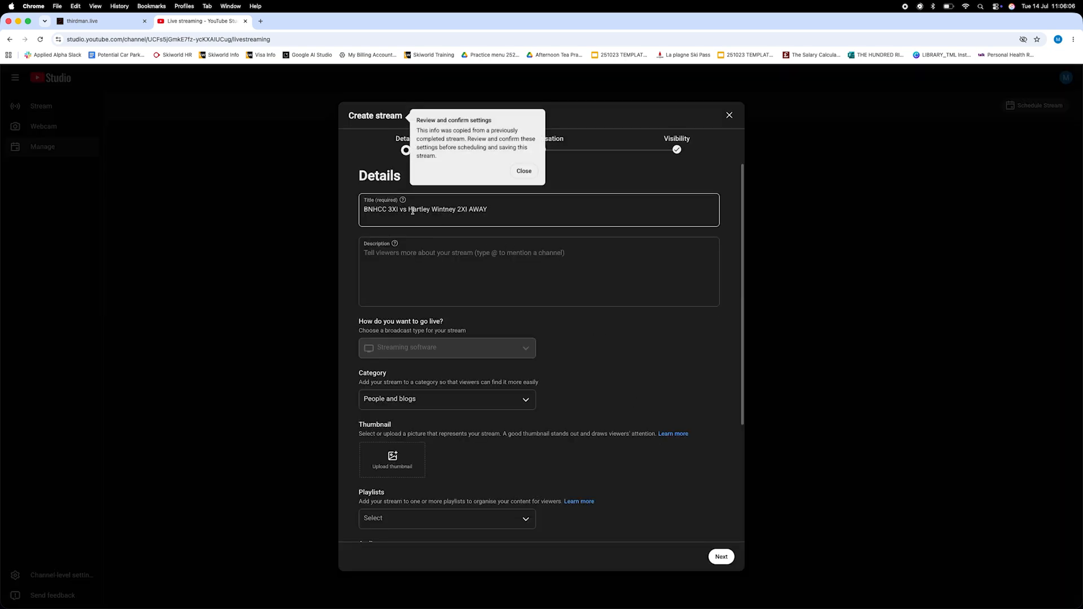
- Retitle the scheduled stream BNHCC 3XI vs Chawton CC 1XI AWAY and dismiss the review tip
left_click_drag(409, 210, 450, 208)
type("Chawton")
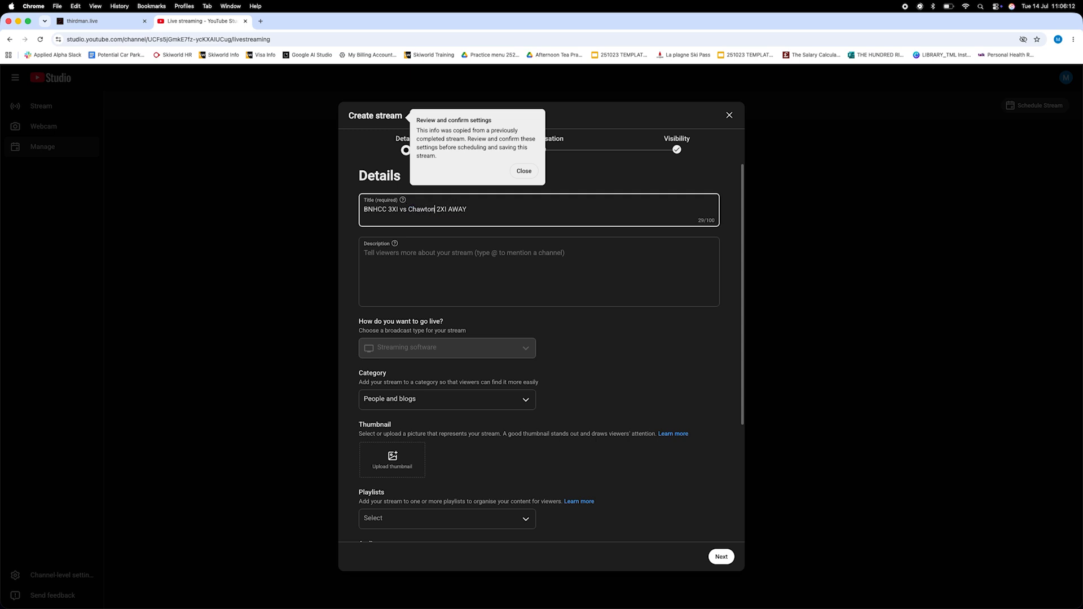
scroll(585, 364, "down", 2)
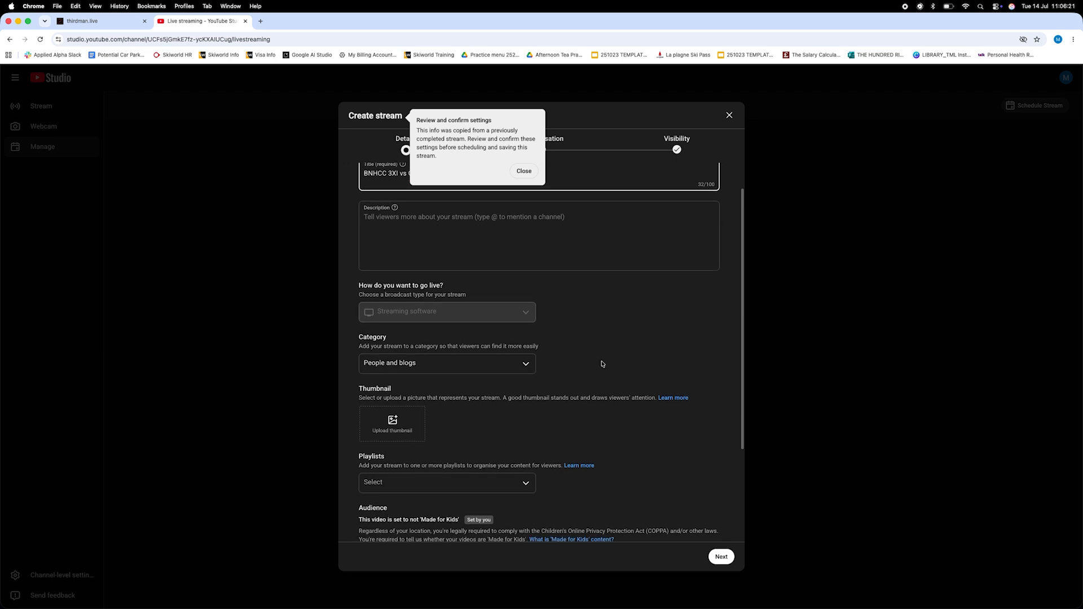
scroll(603, 364, "down", 4)
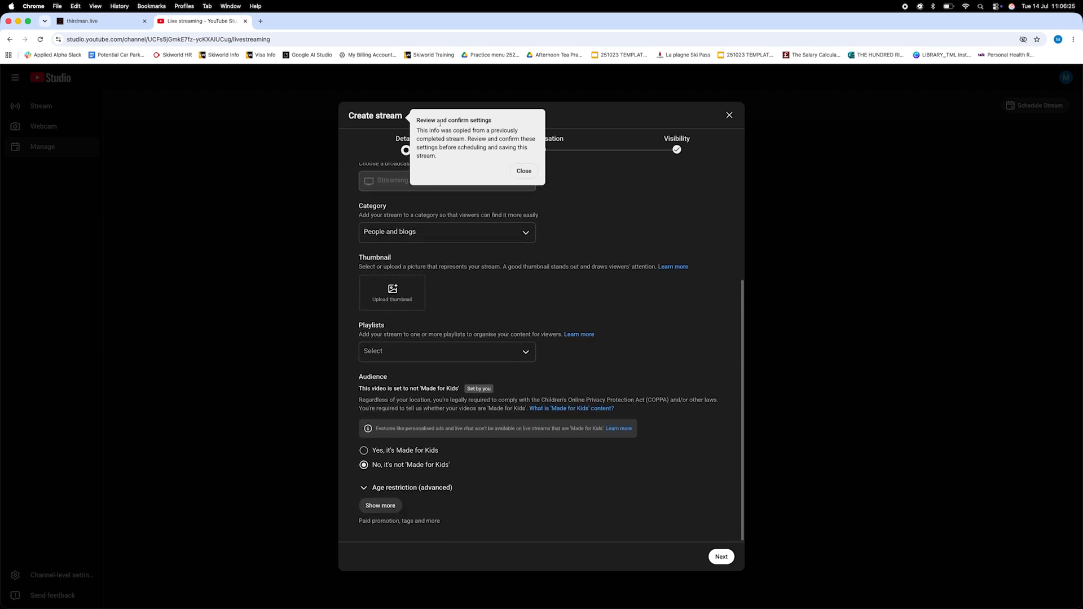
left_click(522, 174)
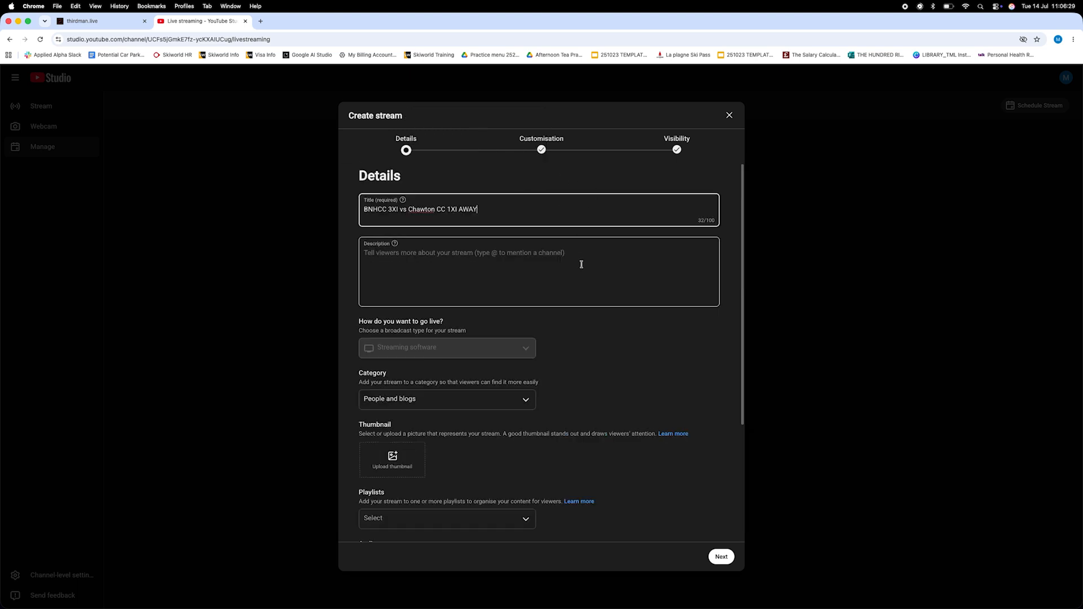
- Scroll through the stream details to review audience, tags, licence and comment options
scroll(600, 292, "down", 2)
scroll(599, 296, "down", 5)
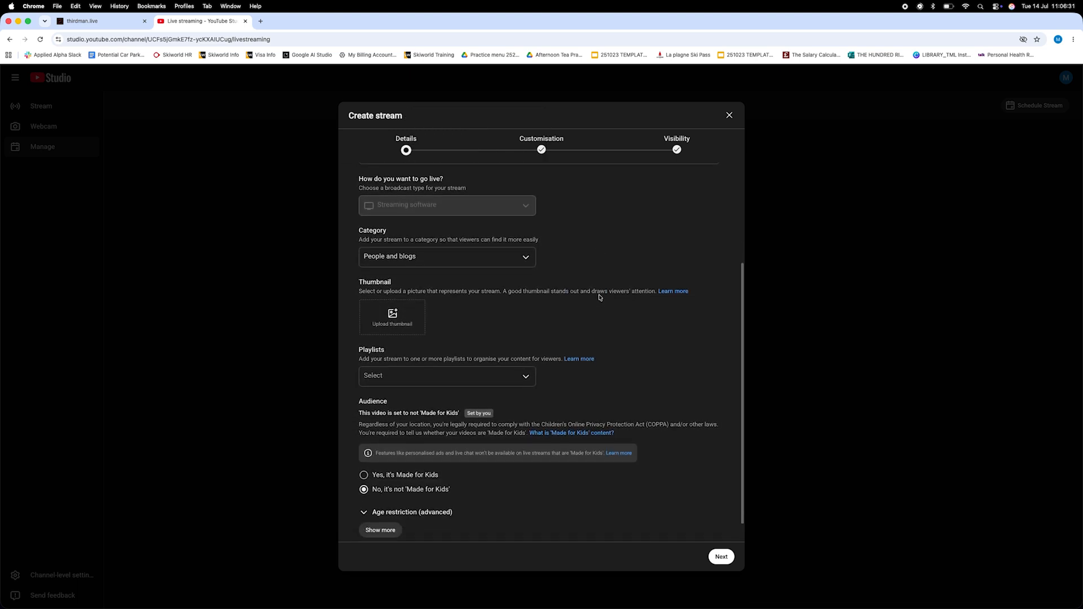
scroll(559, 395, "down", 5)
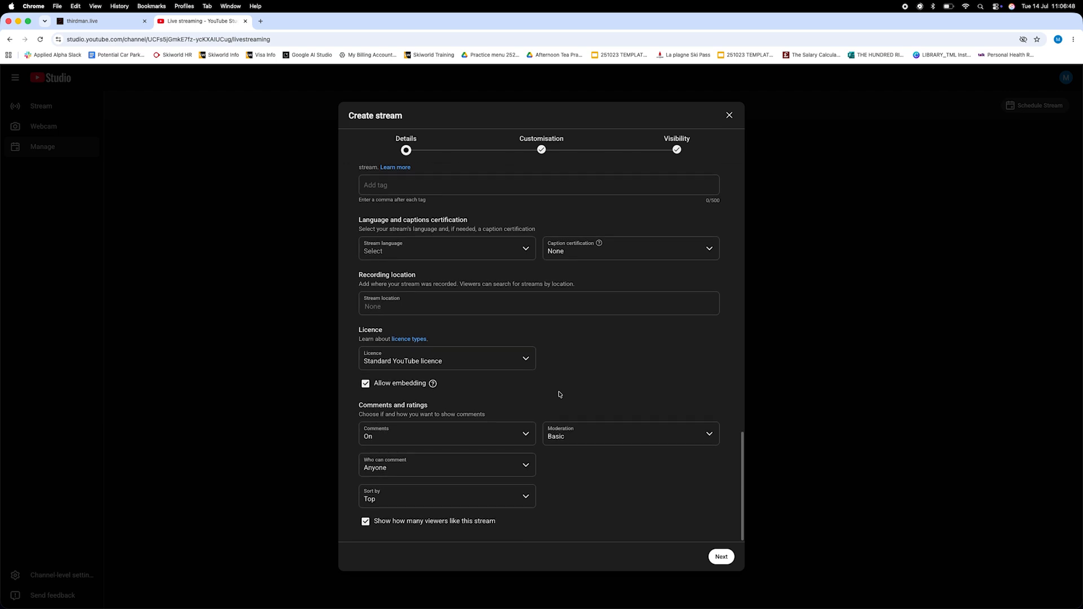
scroll(575, 375, "up", 10)
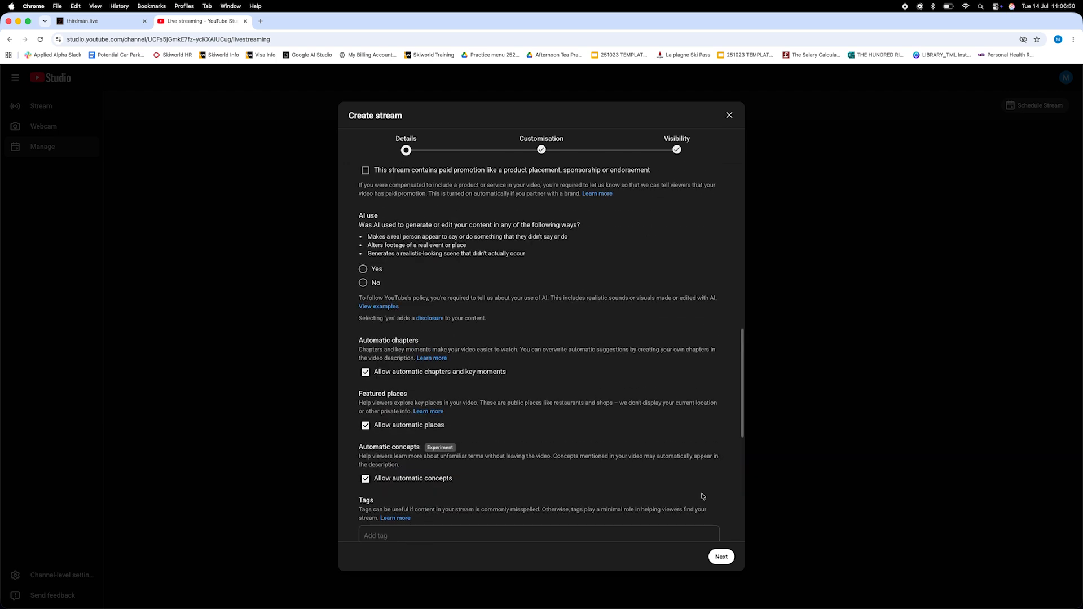
- Move on to visibility, schedule the public stream for 18 Jul 2026 at 12:30, and finish creating it
left_click(722, 557)
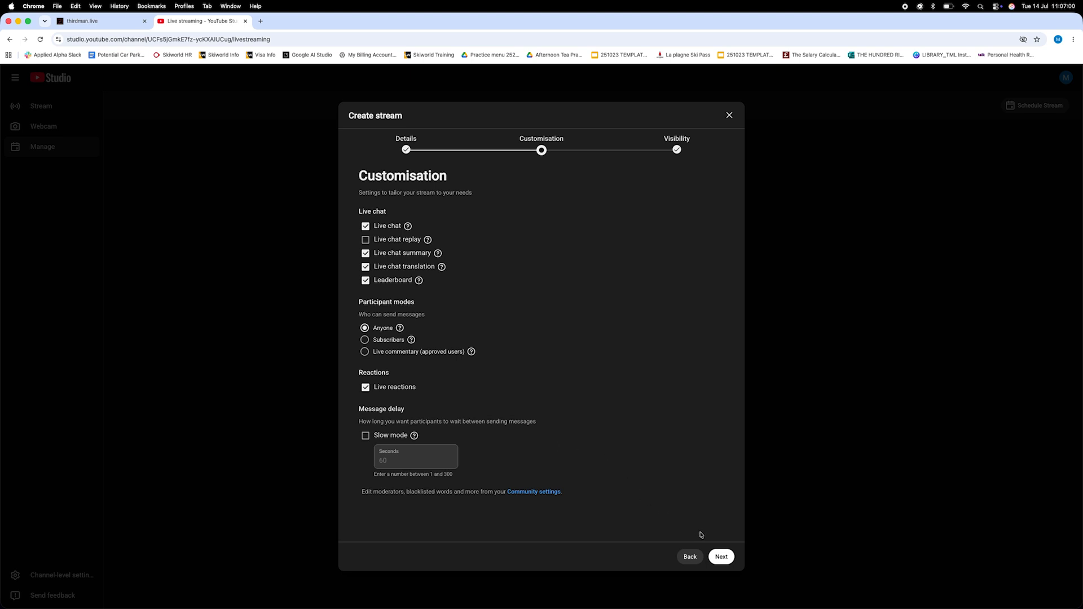
left_click(719, 556)
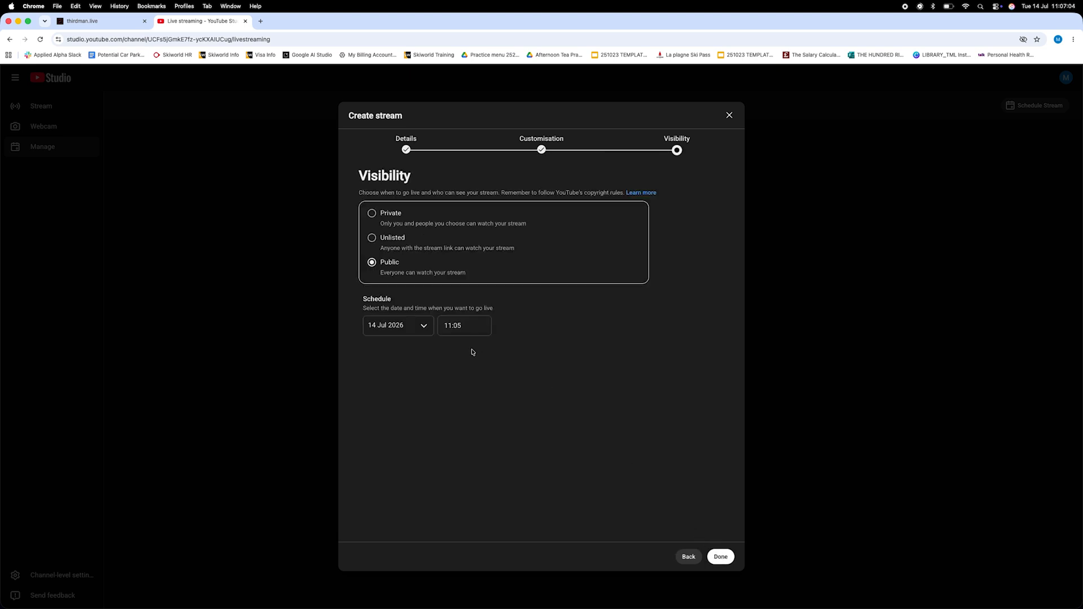
left_click(413, 327)
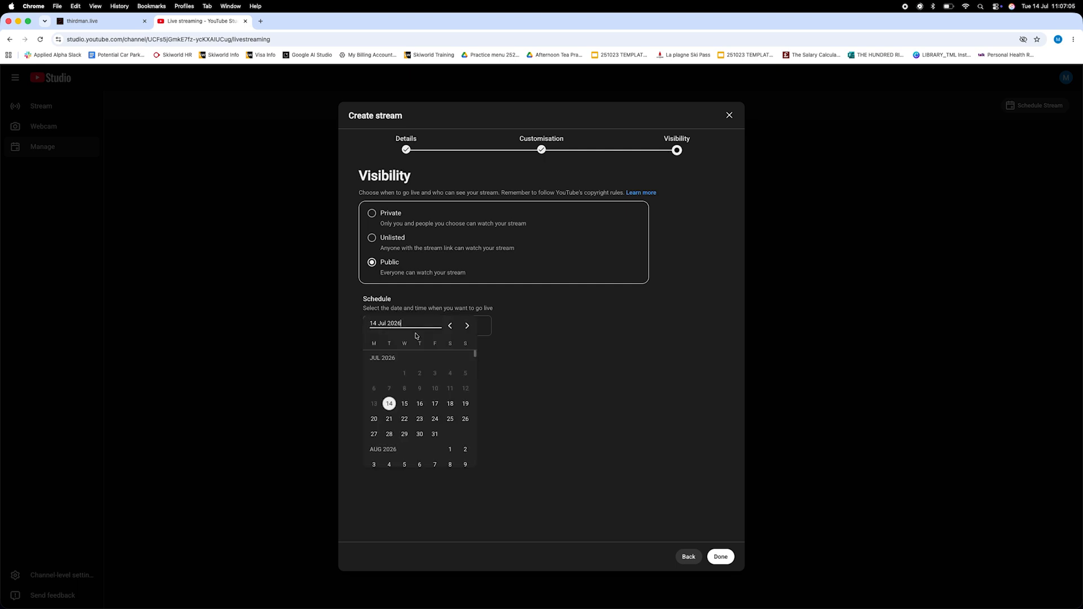
left_click(450, 404)
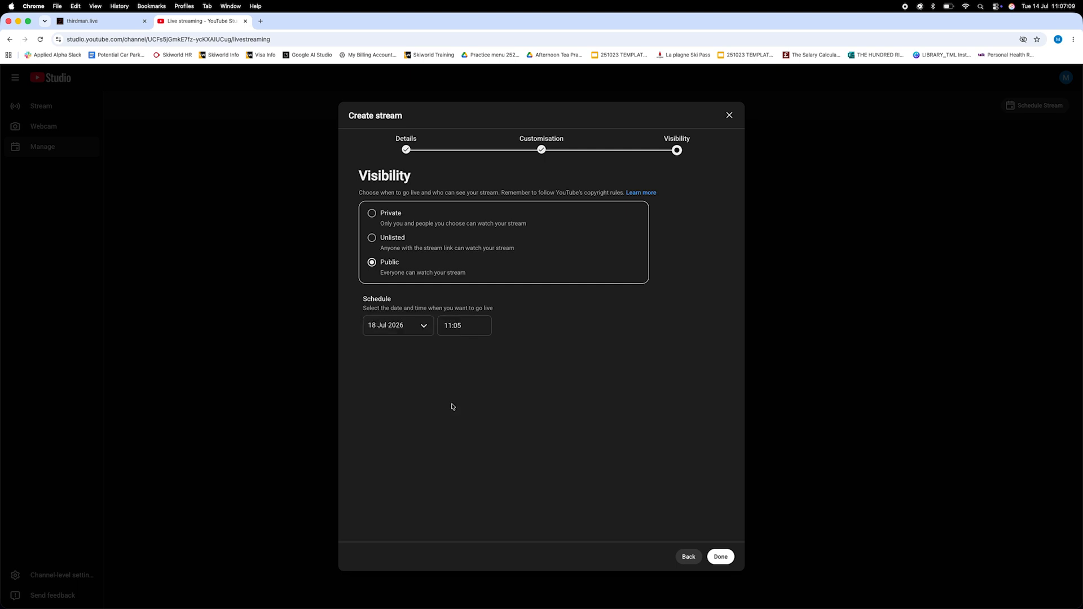
left_click(457, 326)
scroll(464, 421, "down", 1)
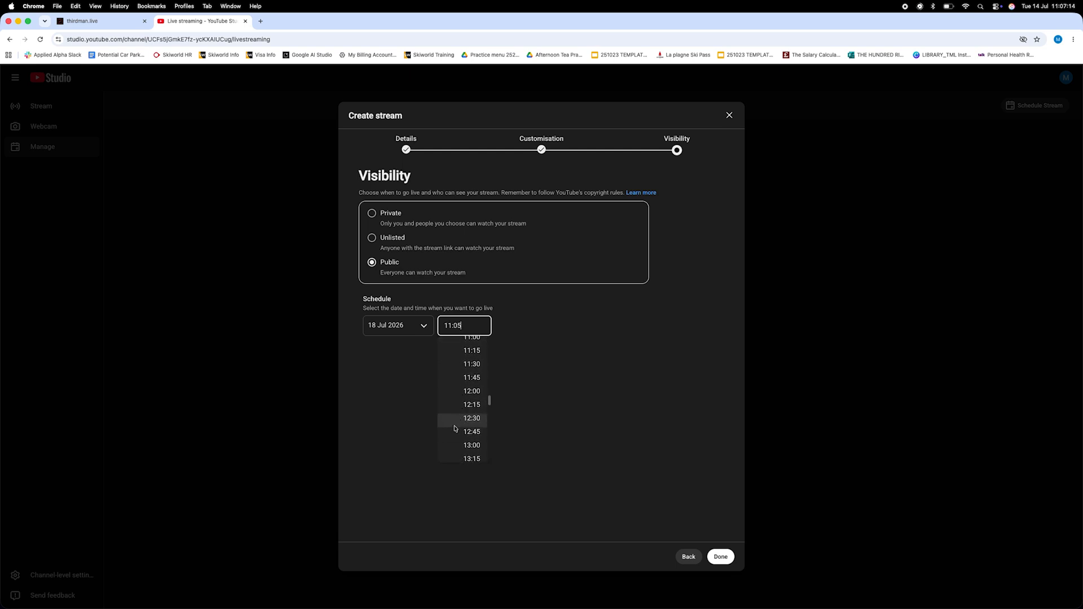
left_click(455, 427)
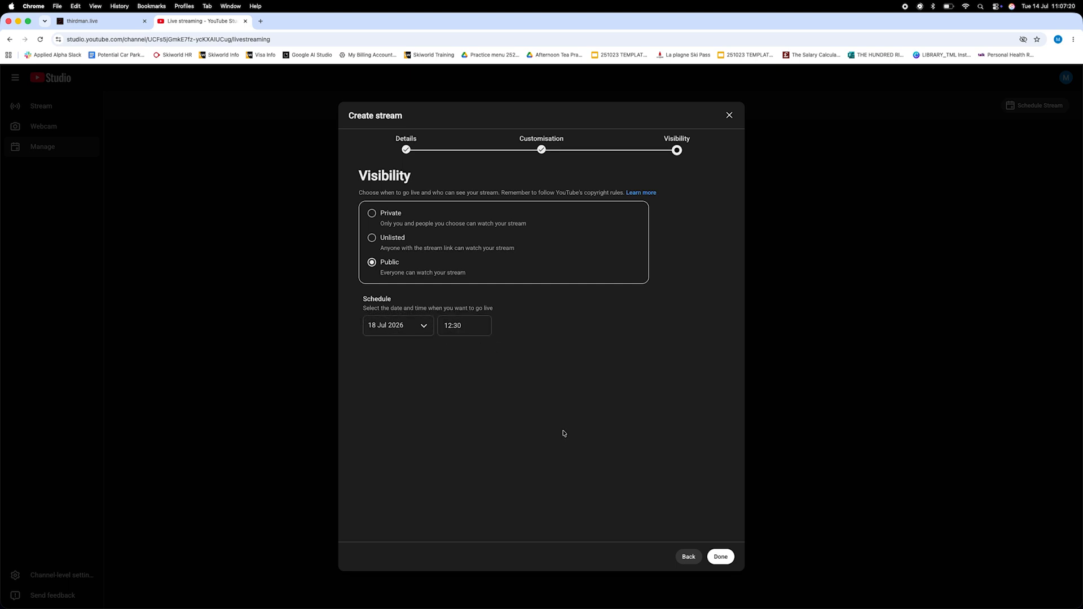
left_click(720, 557)
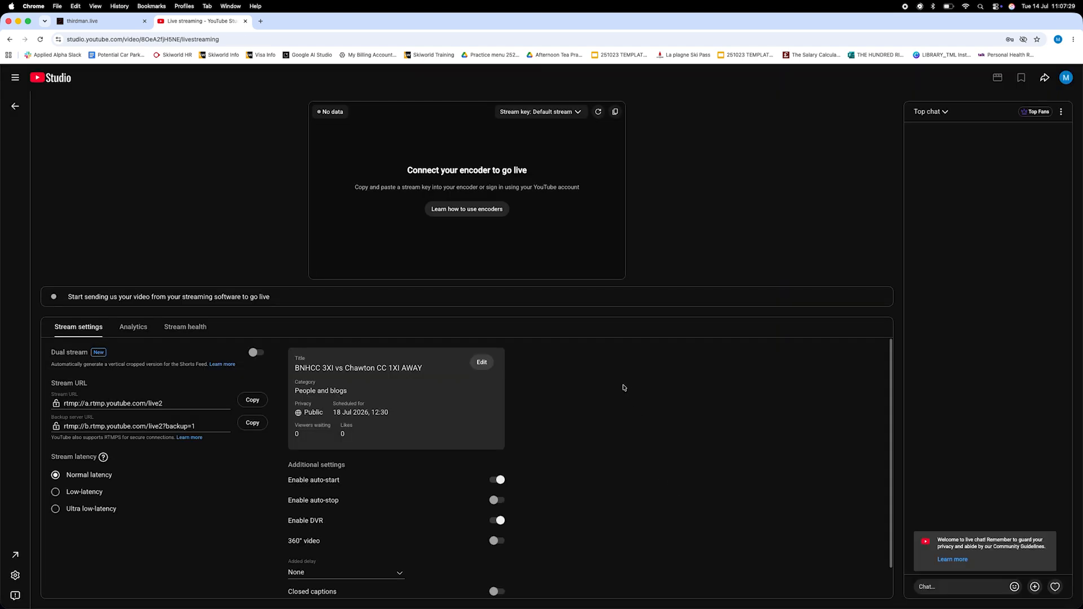
- Review the new stream's settings and copy its default stream key
scroll(570, 389, "down", 2)
scroll(555, 449, "down", 1)
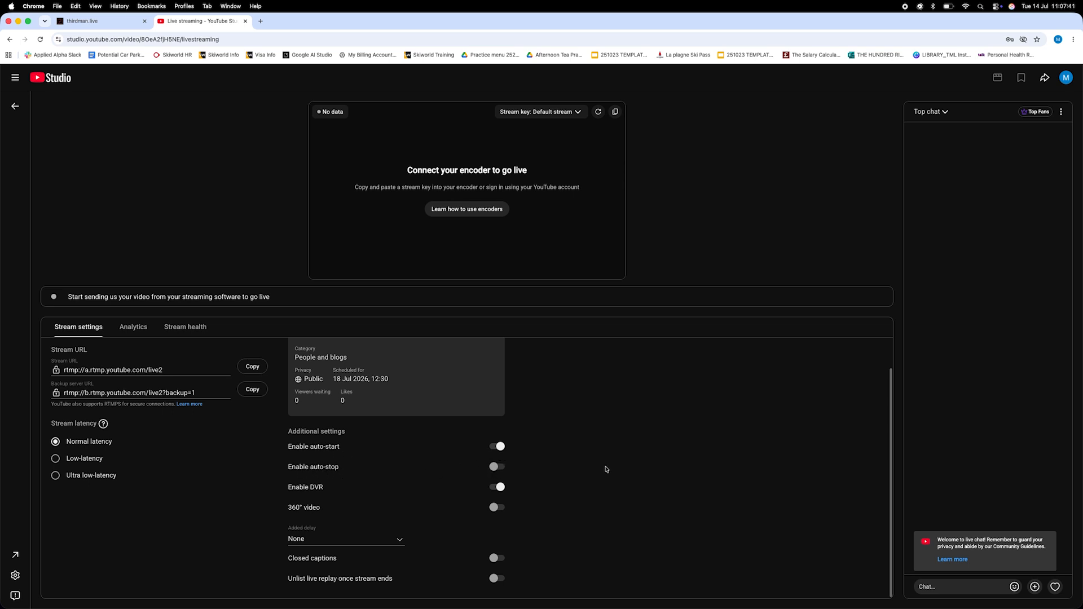
scroll(607, 468, "up", 2)
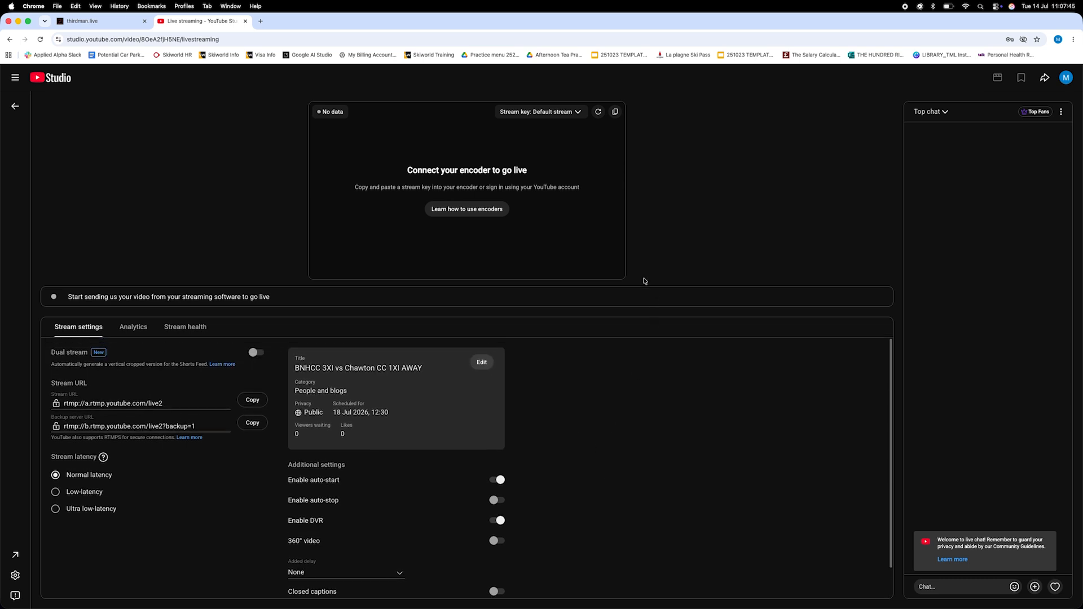
left_click(617, 117)
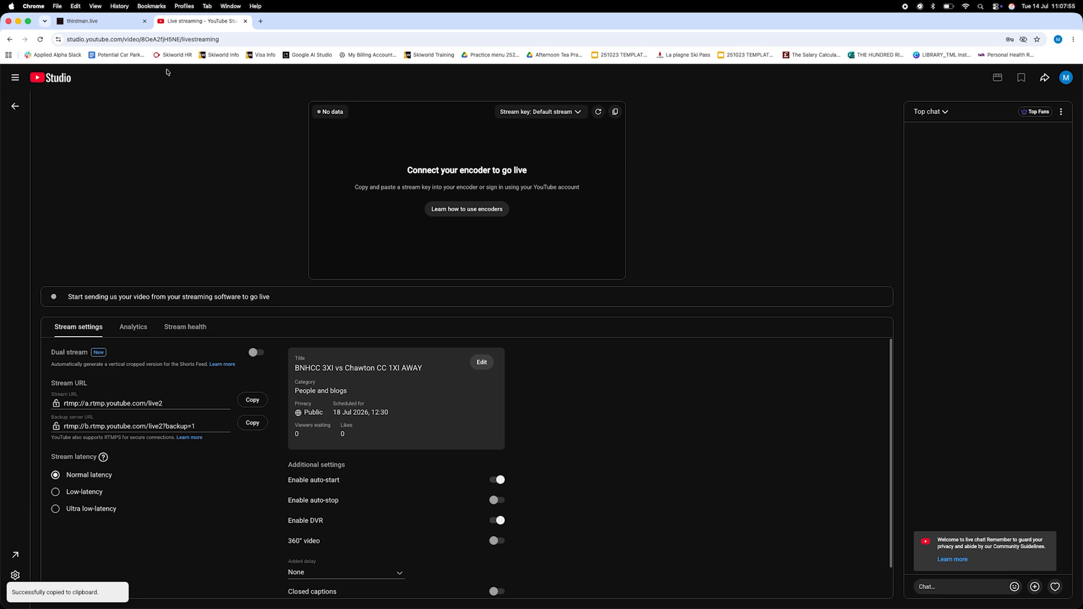
- Switch to the thirdman.live tab, open Get Started and check the stream key in the profile form
left_click(99, 22)
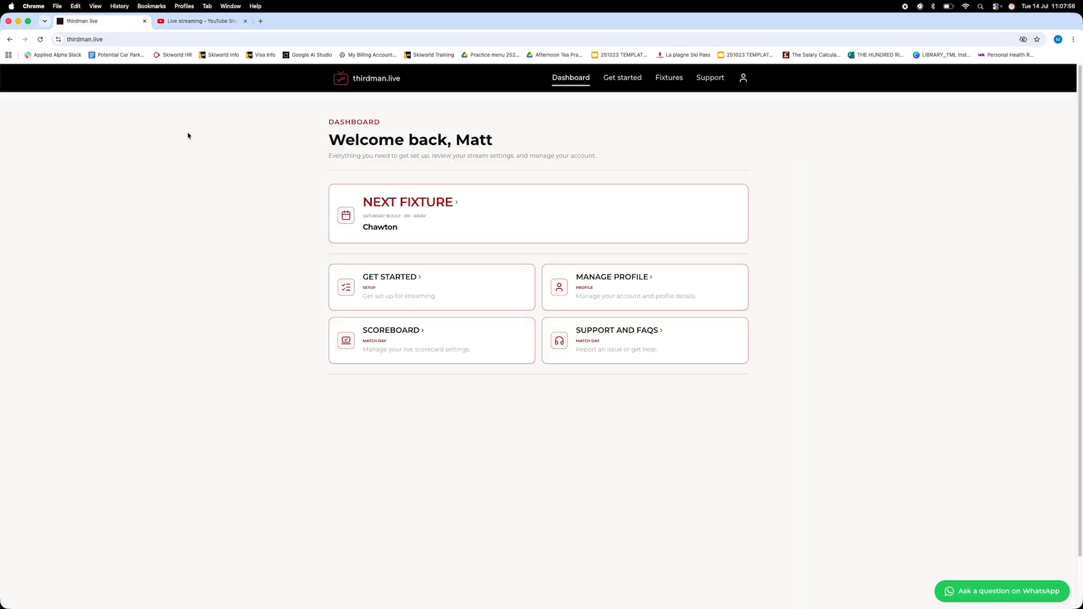
left_click(428, 297)
scroll(414, 318, "down", 5)
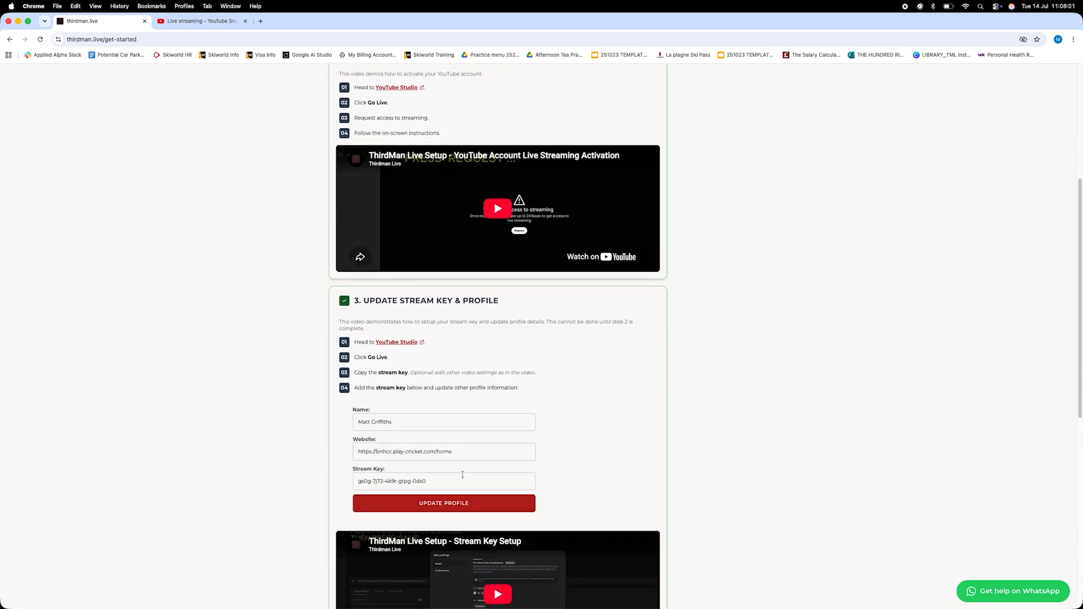
left_click(438, 483)
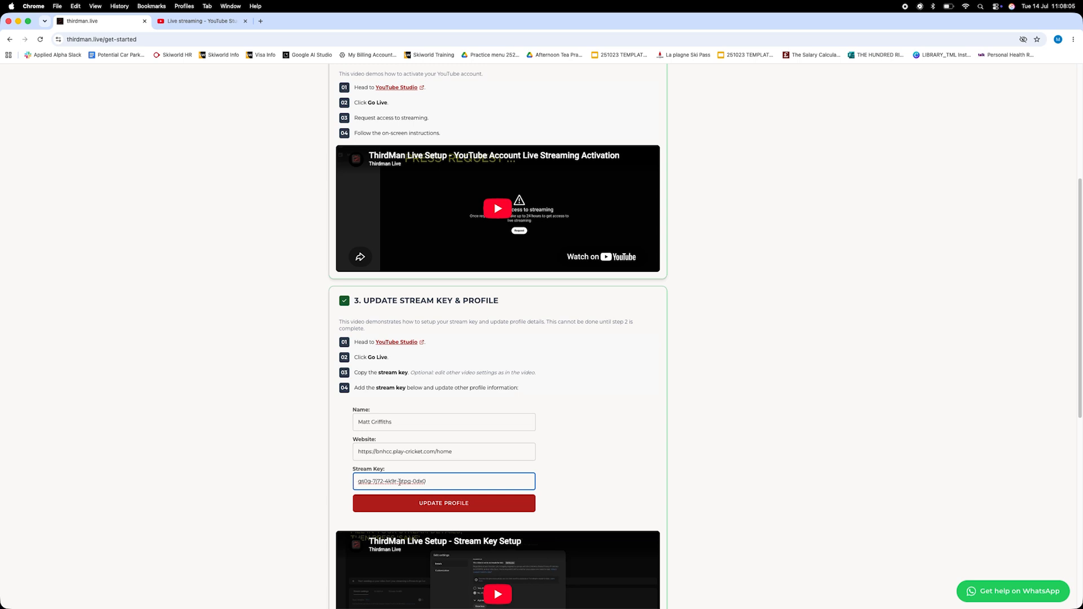
left_click_drag(428, 481, 352, 480)
left_click(311, 480)
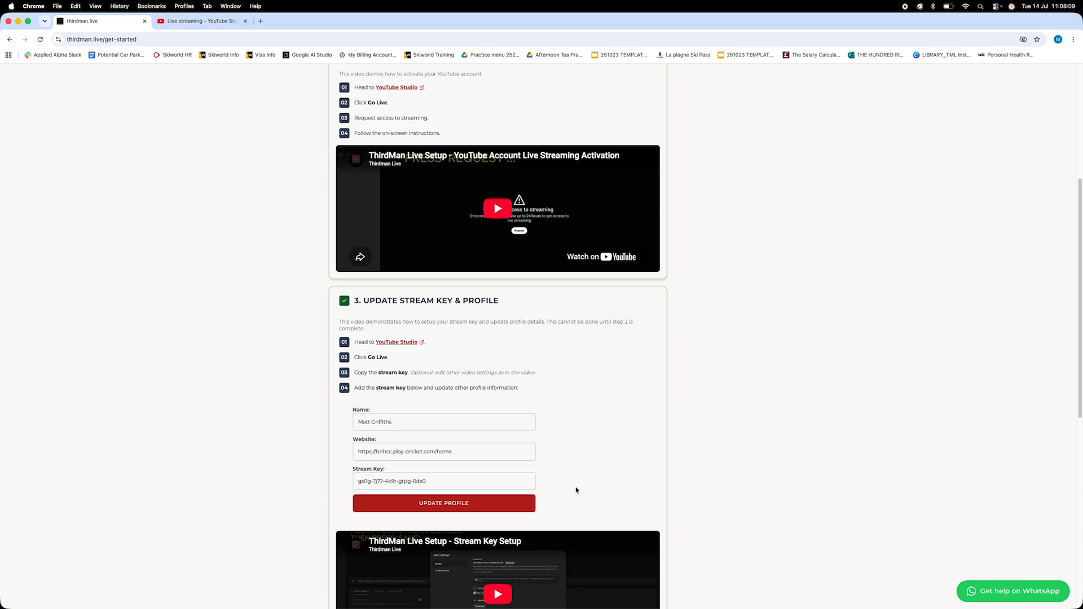
scroll(640, 412, "down", 1)
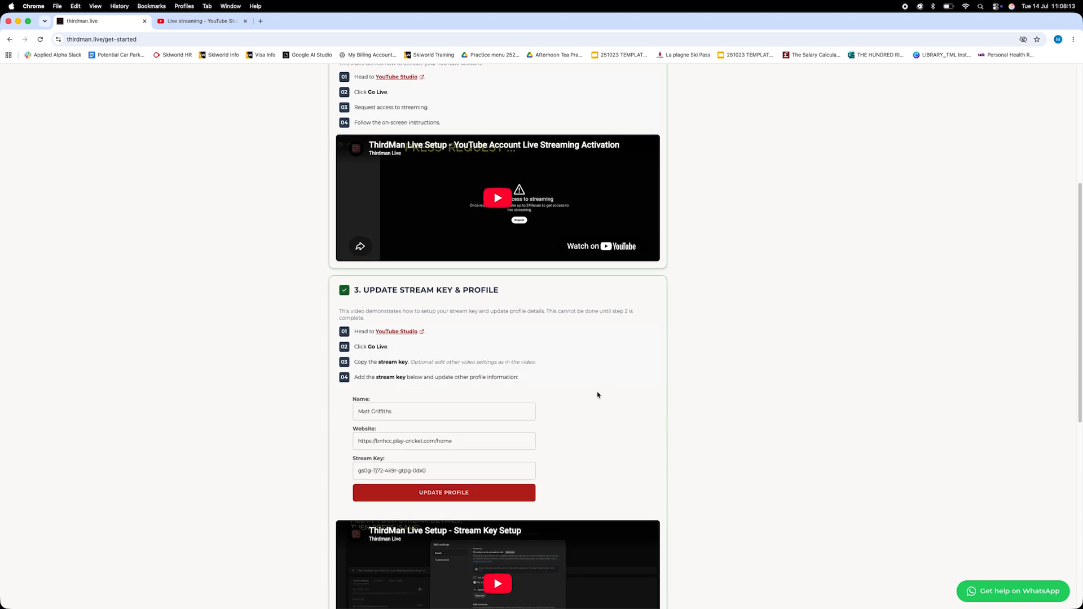
- Return to the YouTube Studio tab, review the stream page and go back to the channel dashboard
left_click(199, 21)
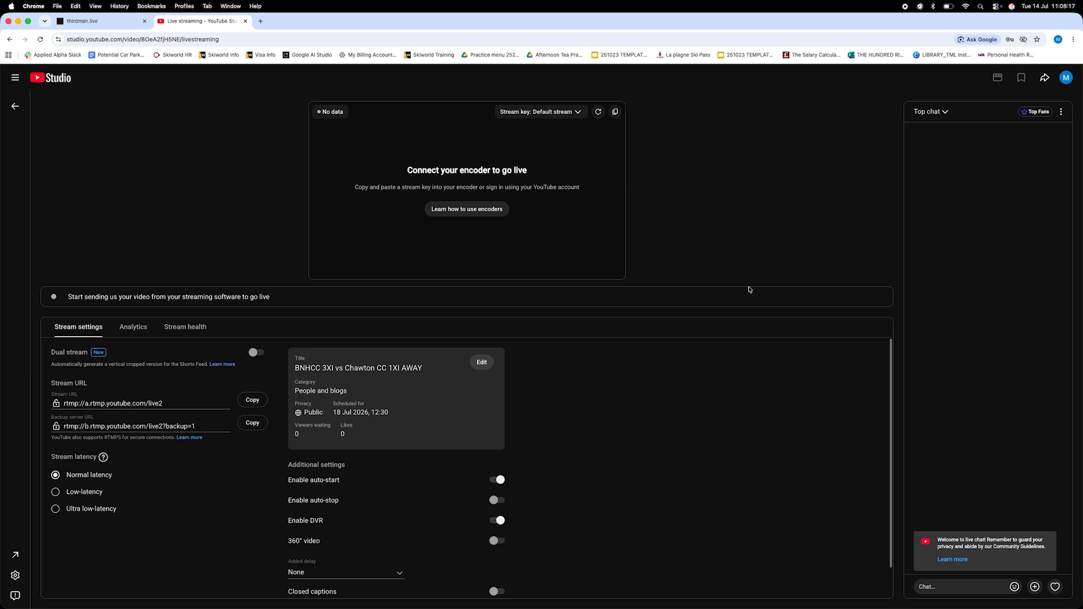
scroll(602, 447, "down", 2)
scroll(600, 446, "up", 2)
left_click(15, 108)
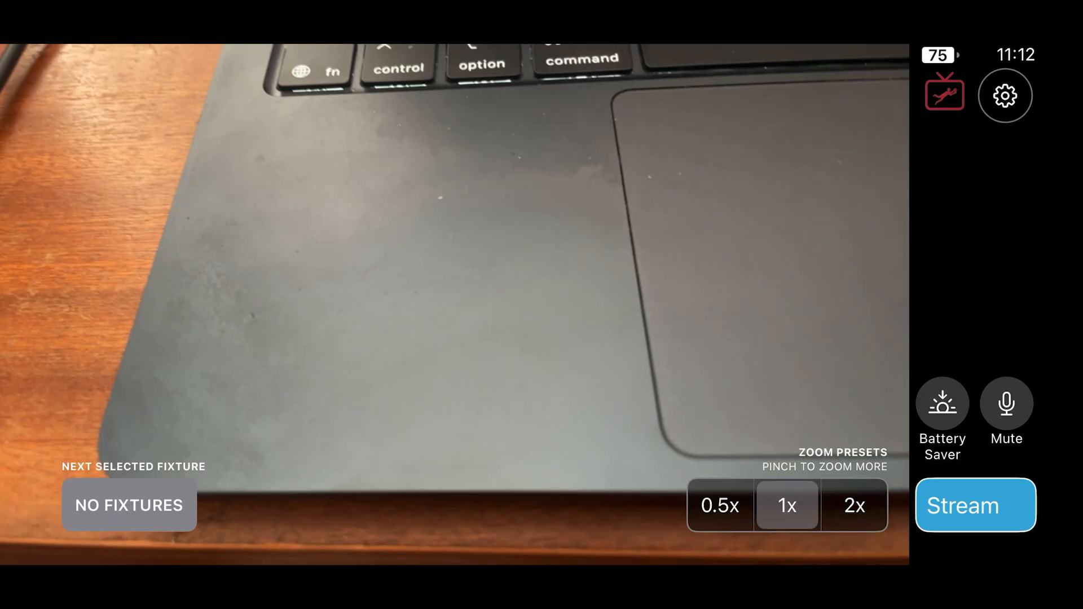
- In the ThirdMan app settings, open Streams and start a new stream using the entered stream key
left_click(1005, 96)
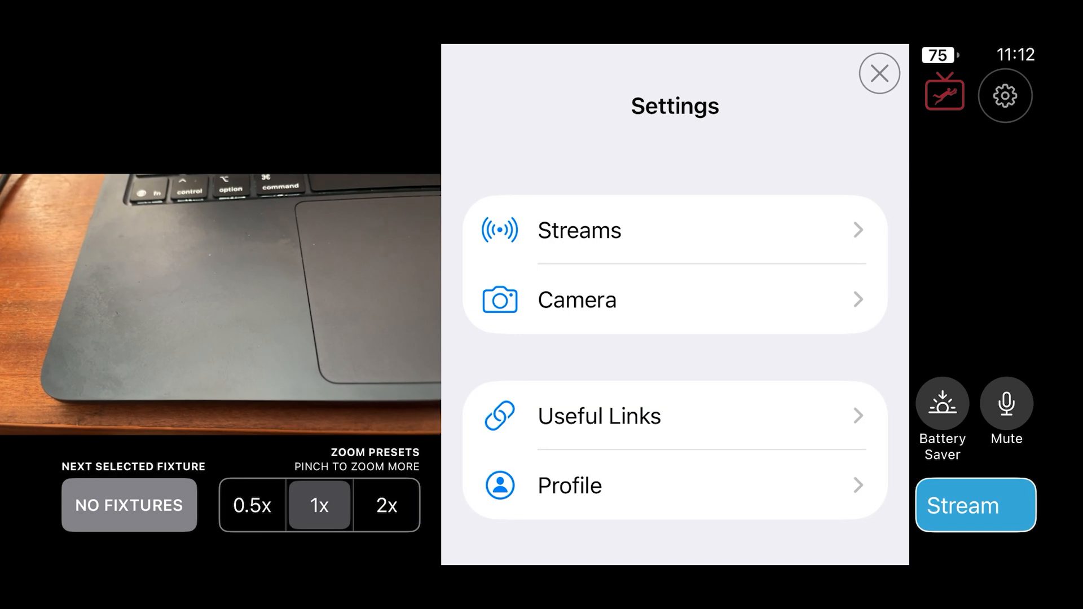
left_click(580, 229)
left_click(683, 231)
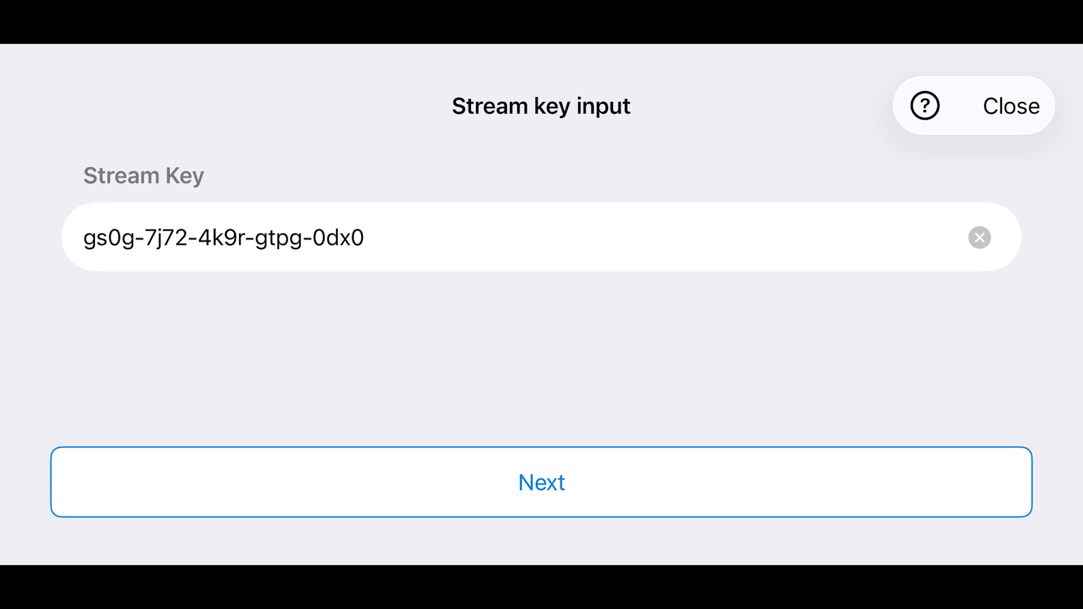
left_click(541, 483)
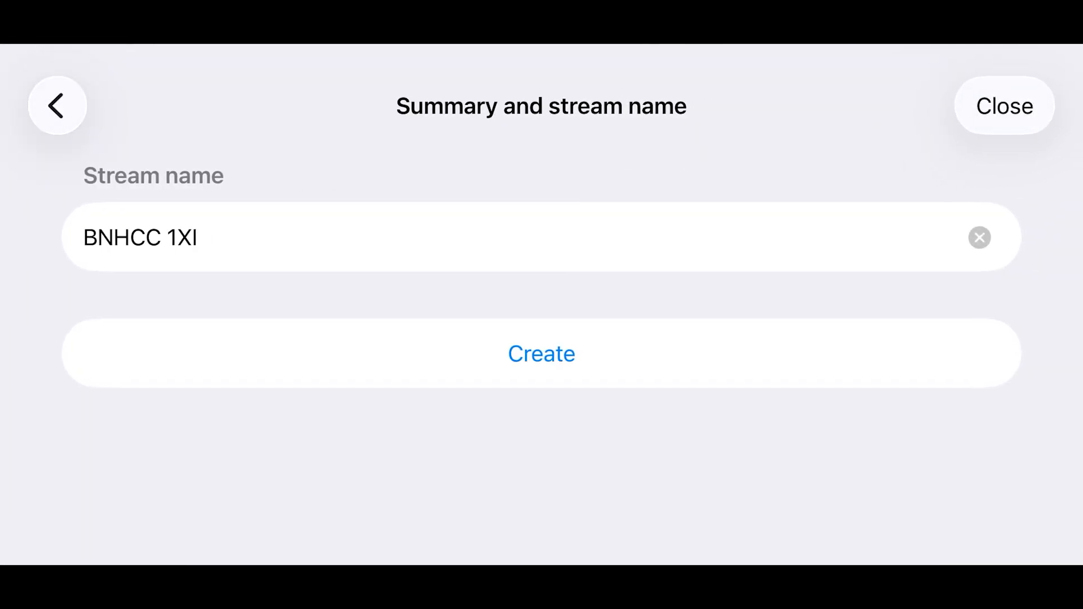
- Name the app stream BNHCC 3XI v Chawton CC 1XI and create it
left_click(198, 237)
left_click(172, 237)
key("BackSpace")
type(":")
key("BackSpace")
type("3")
left_click(206, 237)
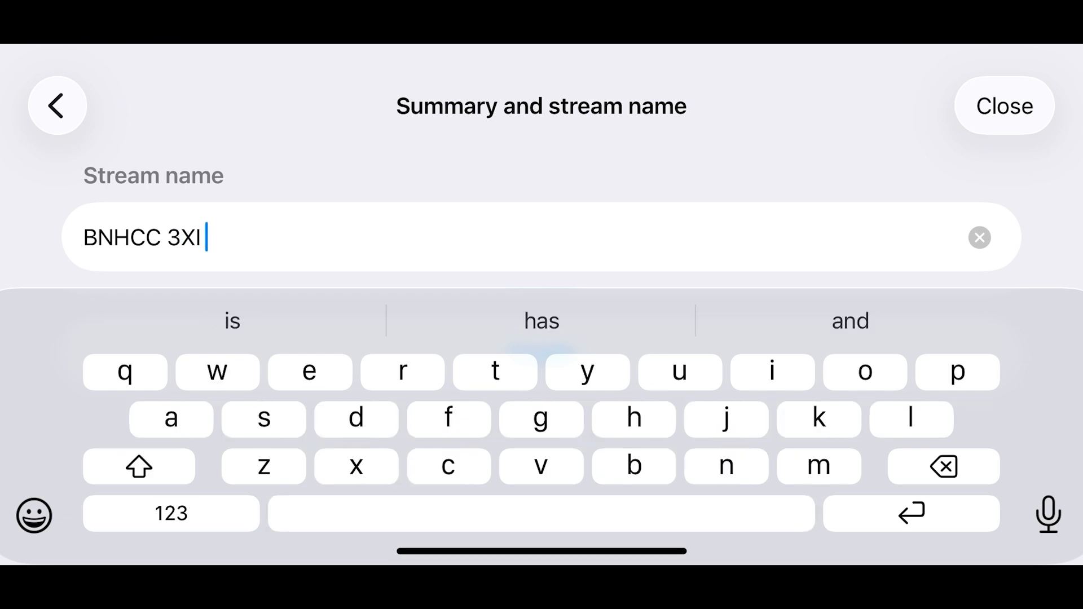
type("v Chawton a")
key("BackSpace")
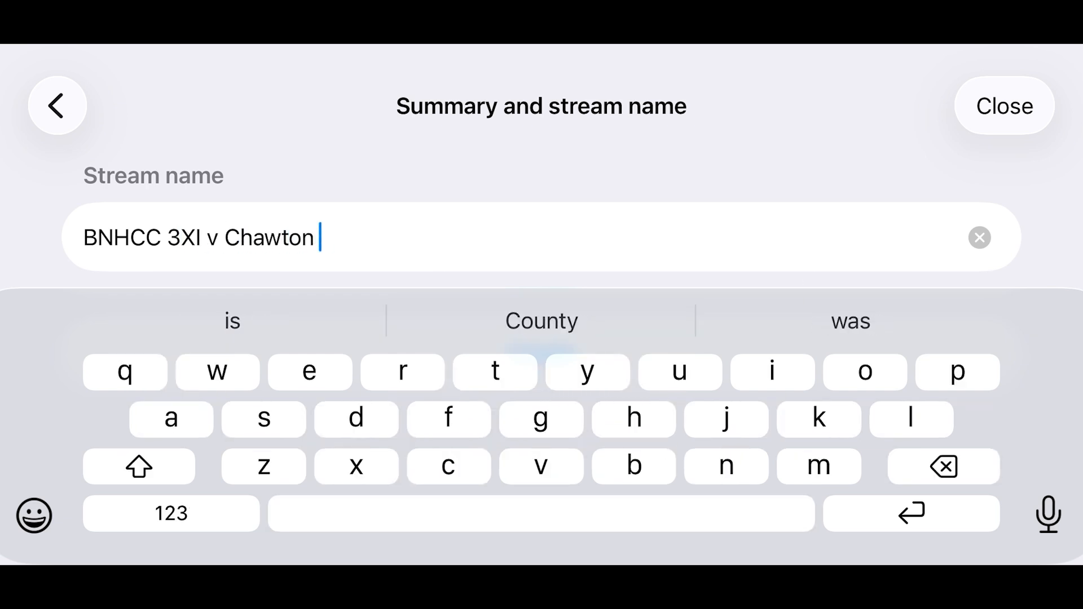
type("CC 1")
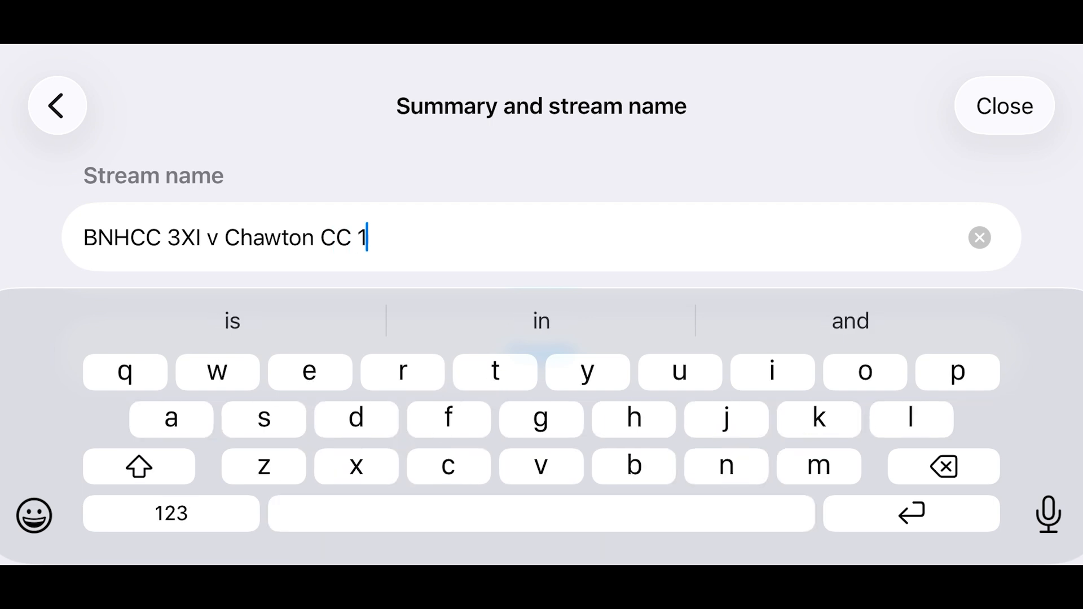
type("XI")
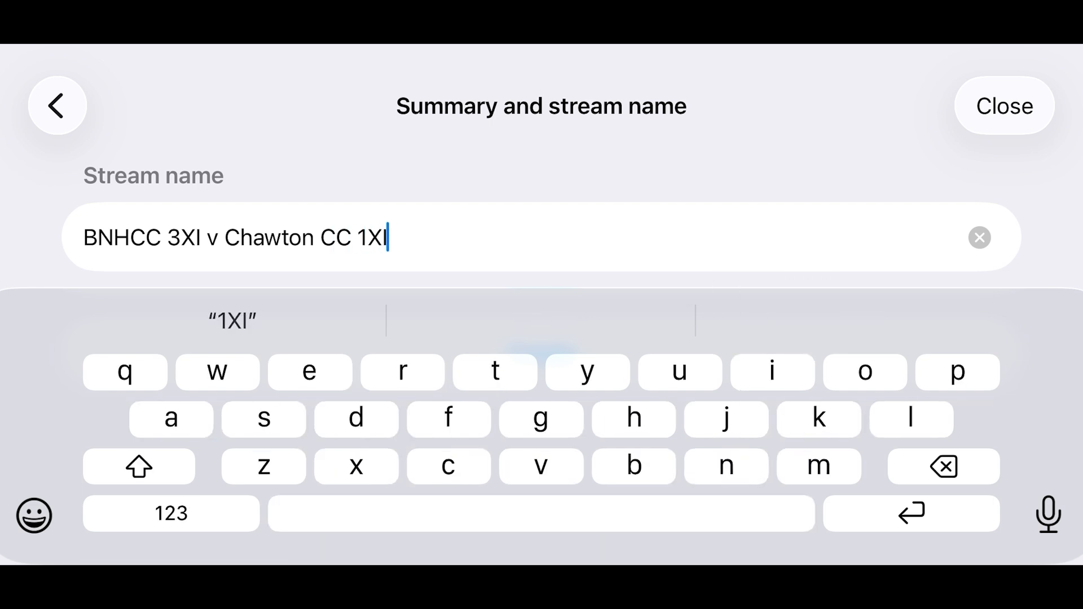
scroll(542, 226, "down", 3)
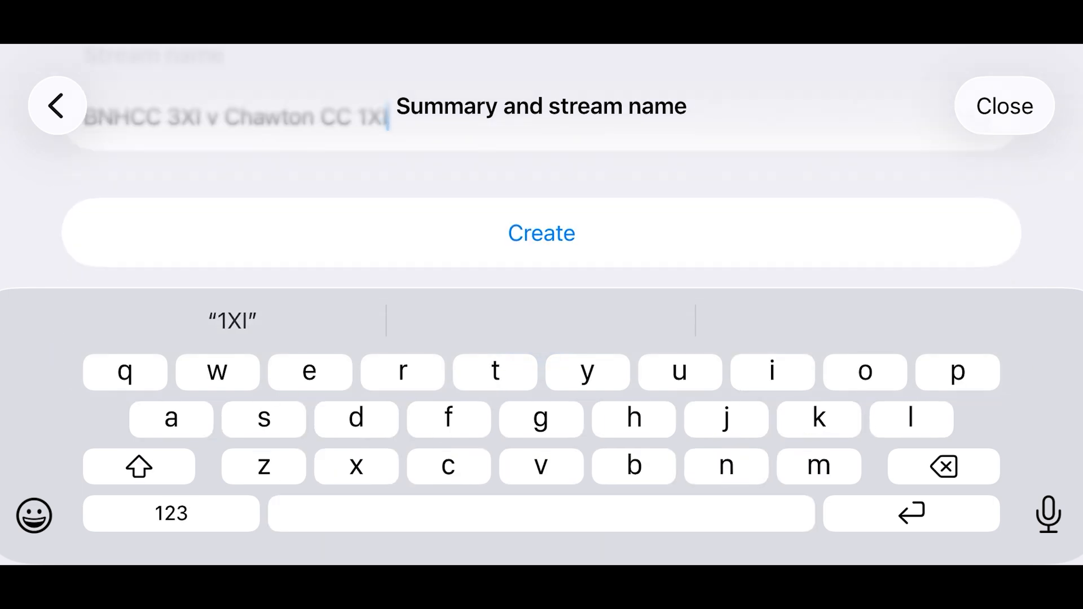
key("Return")
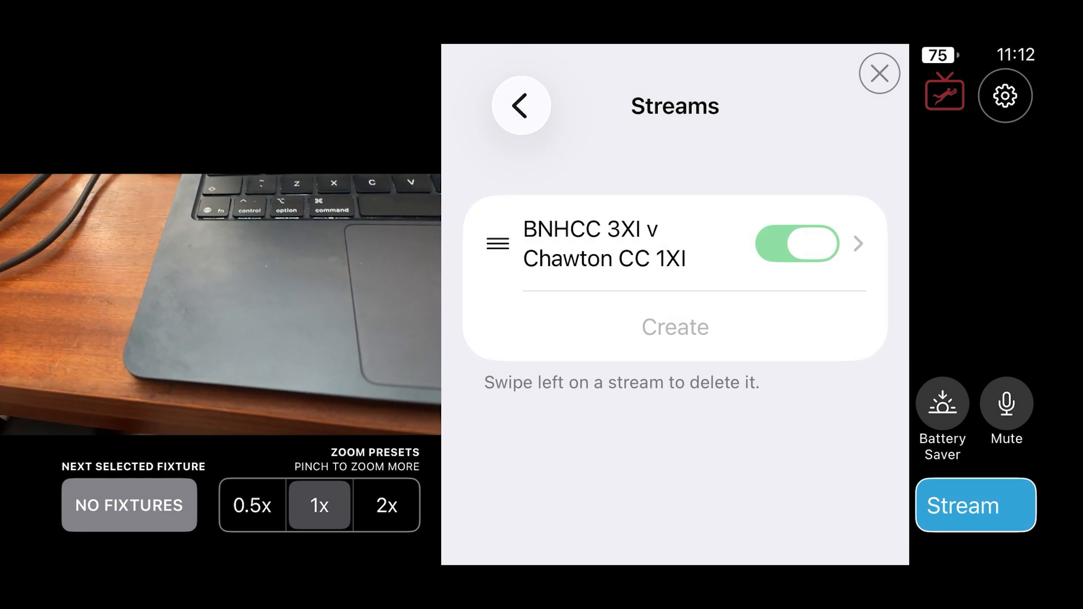